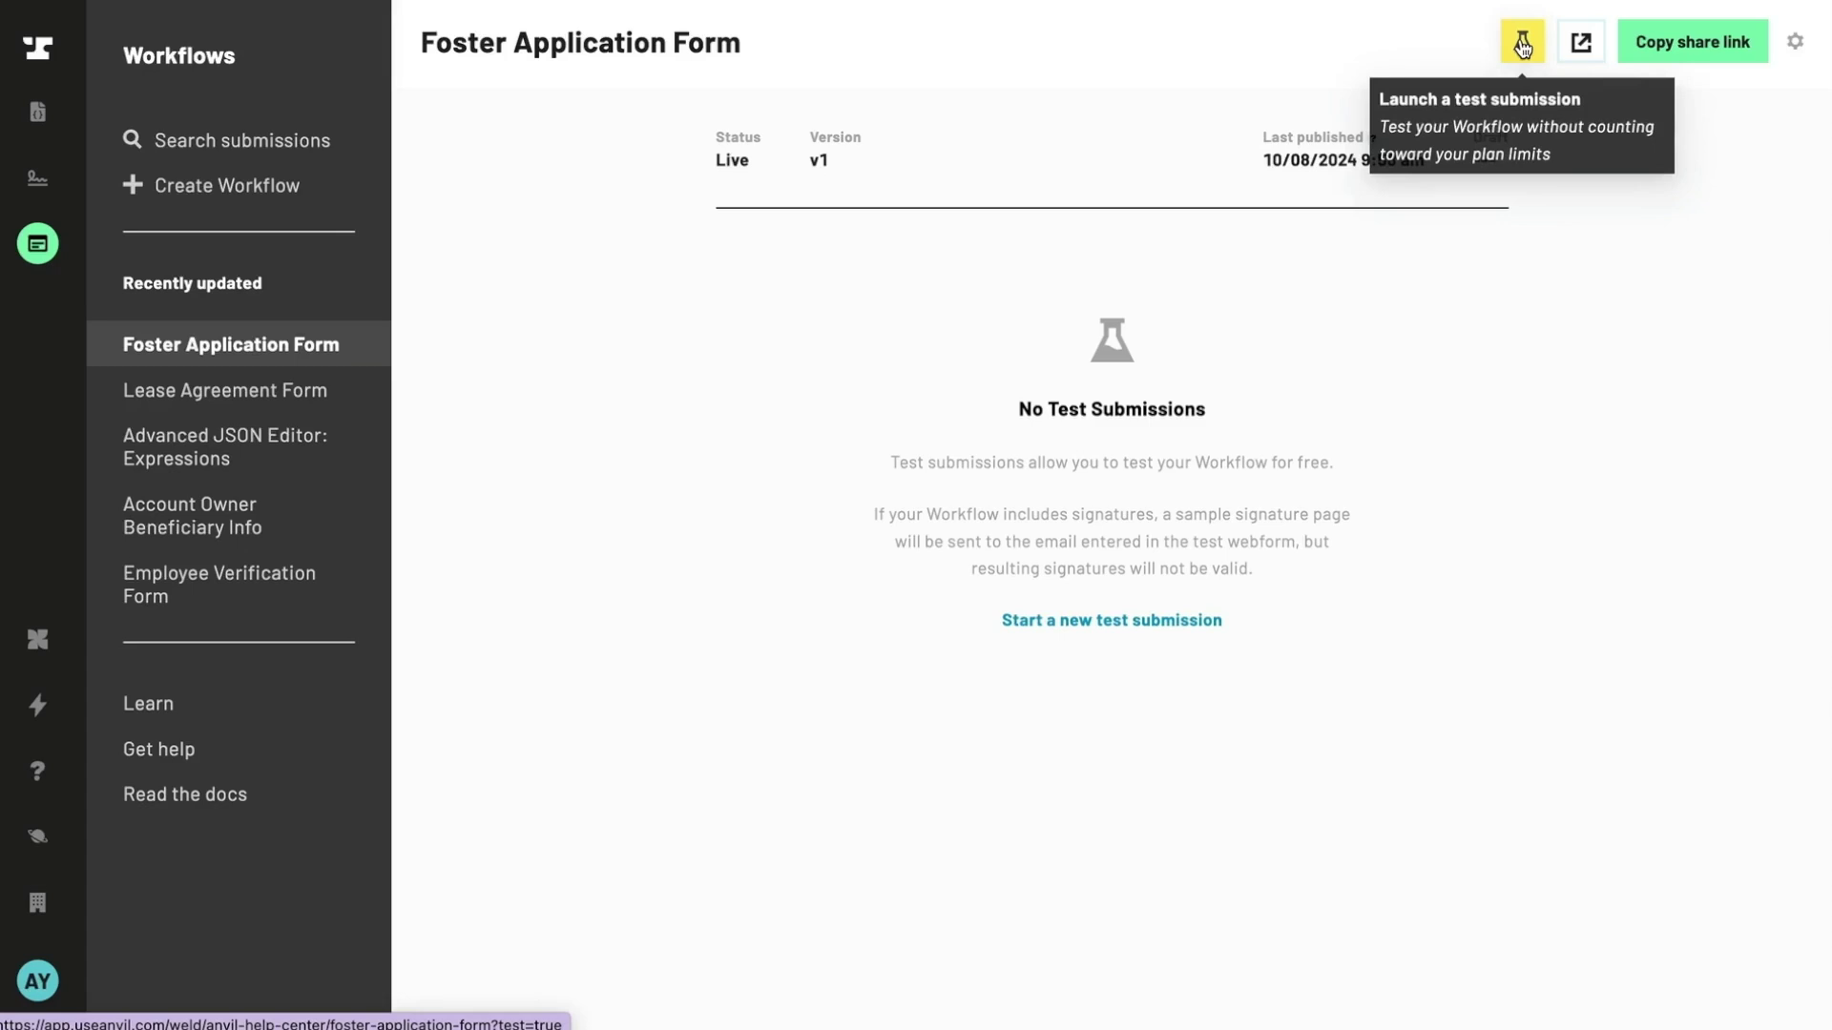
# - Launch a test submission of the Foster Application Form and check the cell phone and email fields in the applicant information
pyautogui.click(1523, 45)
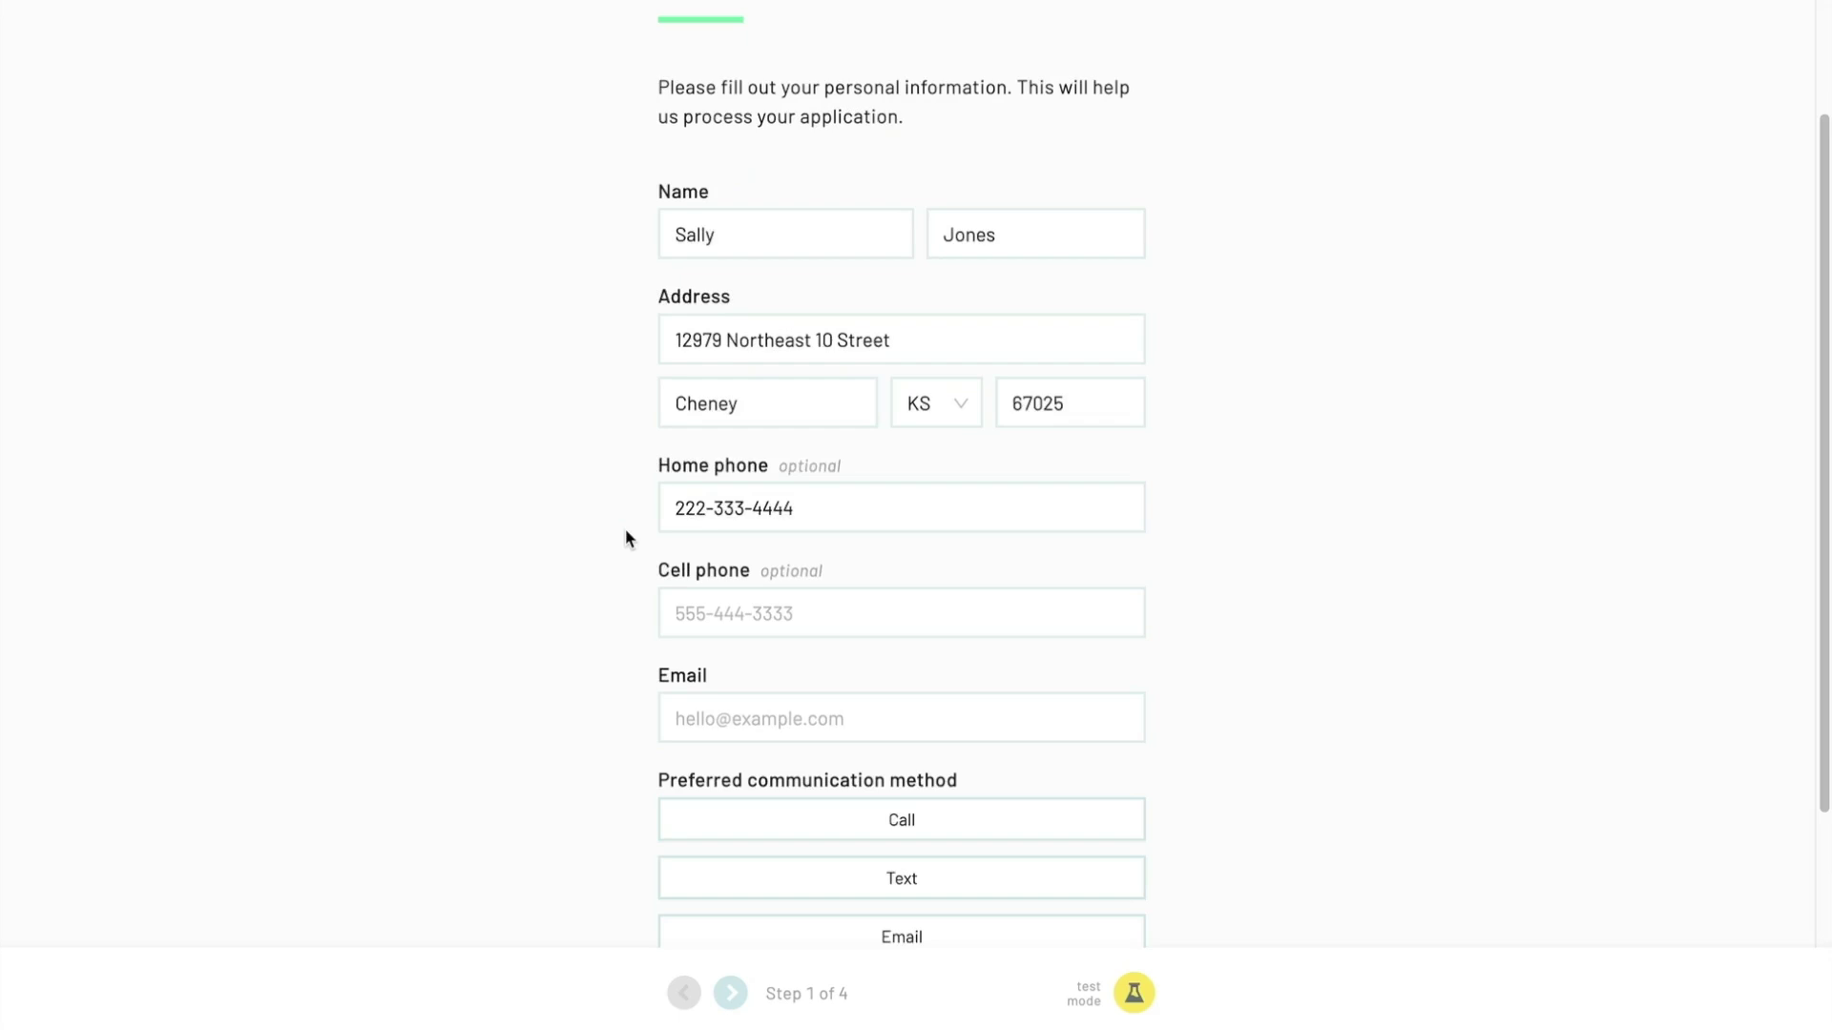
pyautogui.click(850, 611)
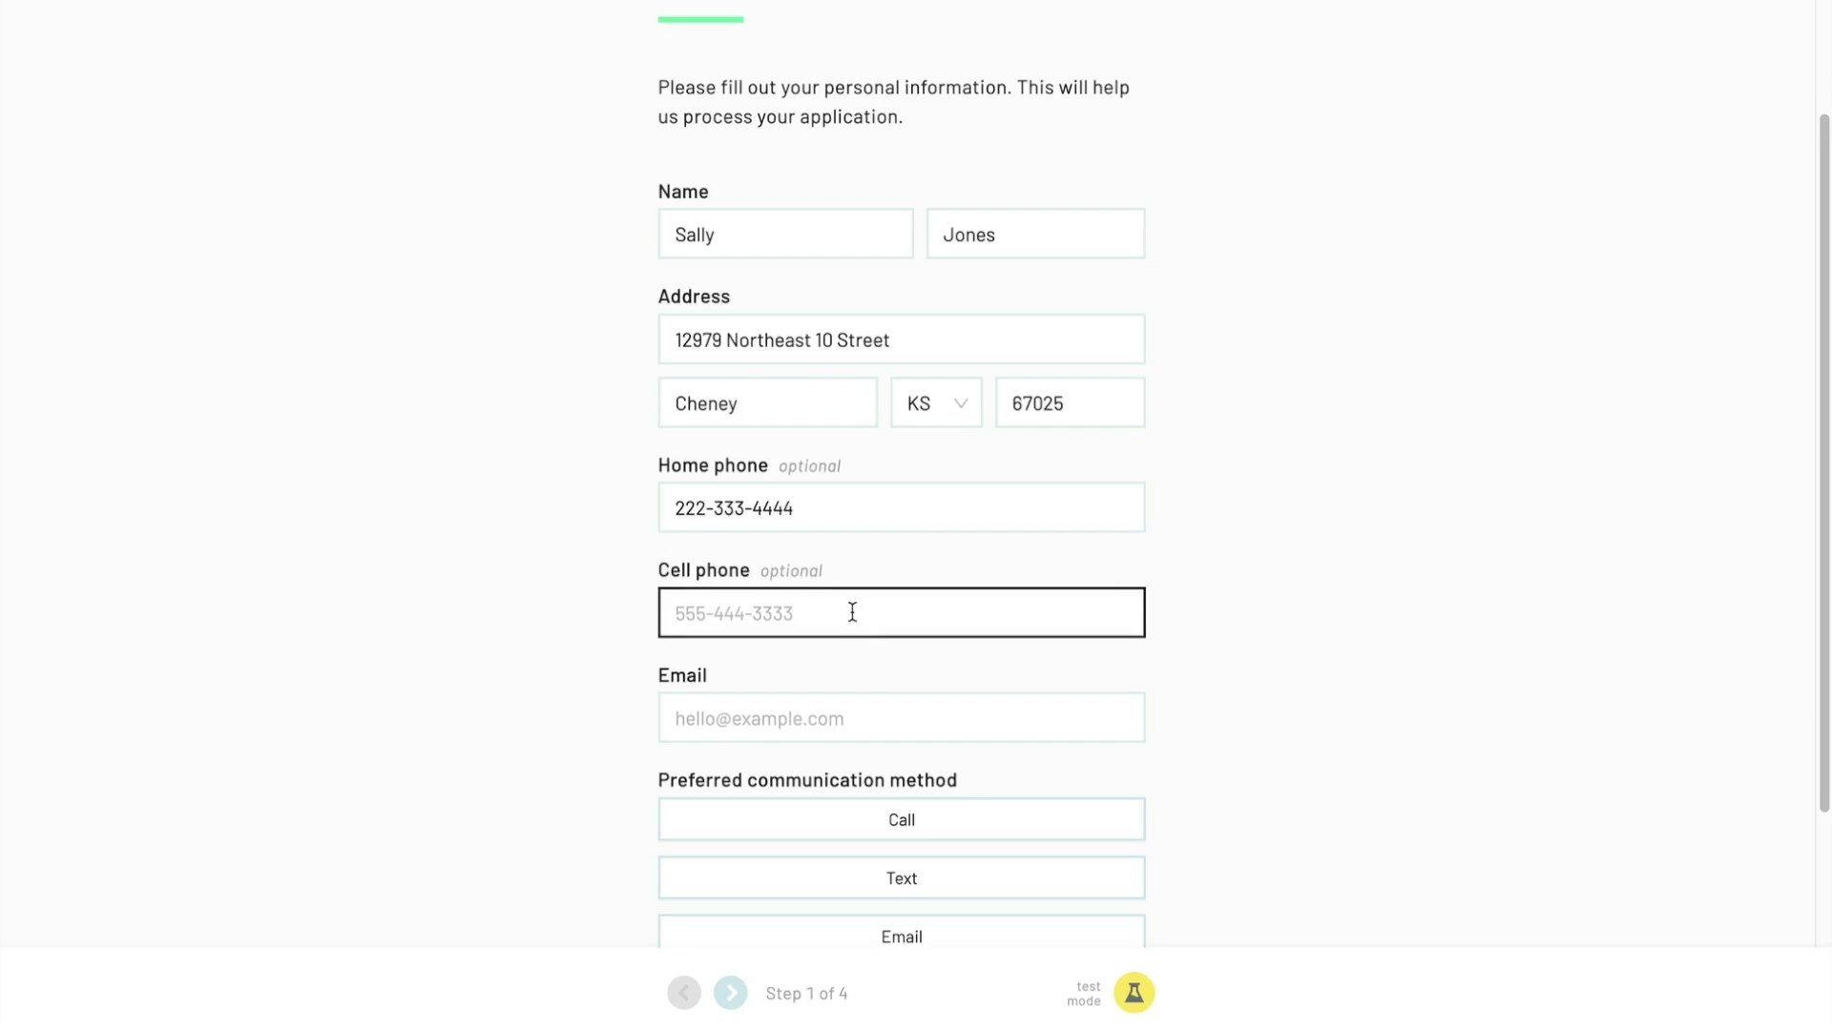
pyautogui.click(819, 722)
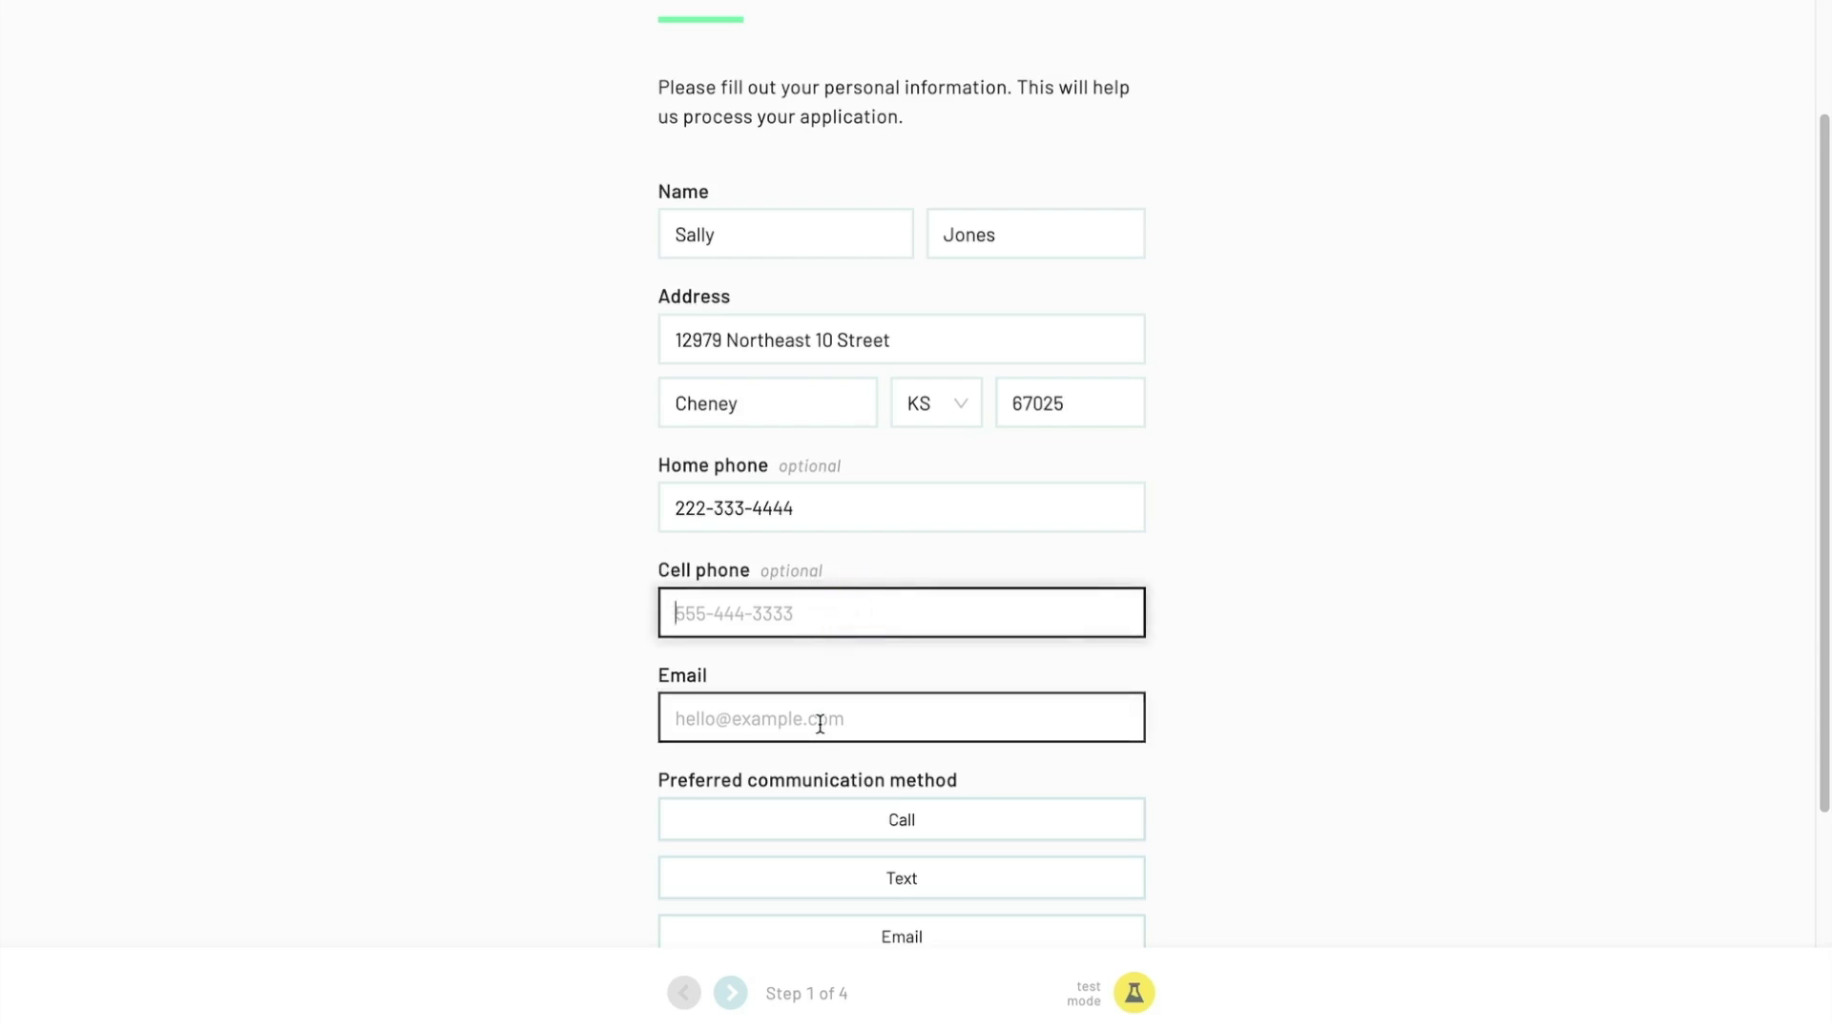
pyautogui.click(858, 597)
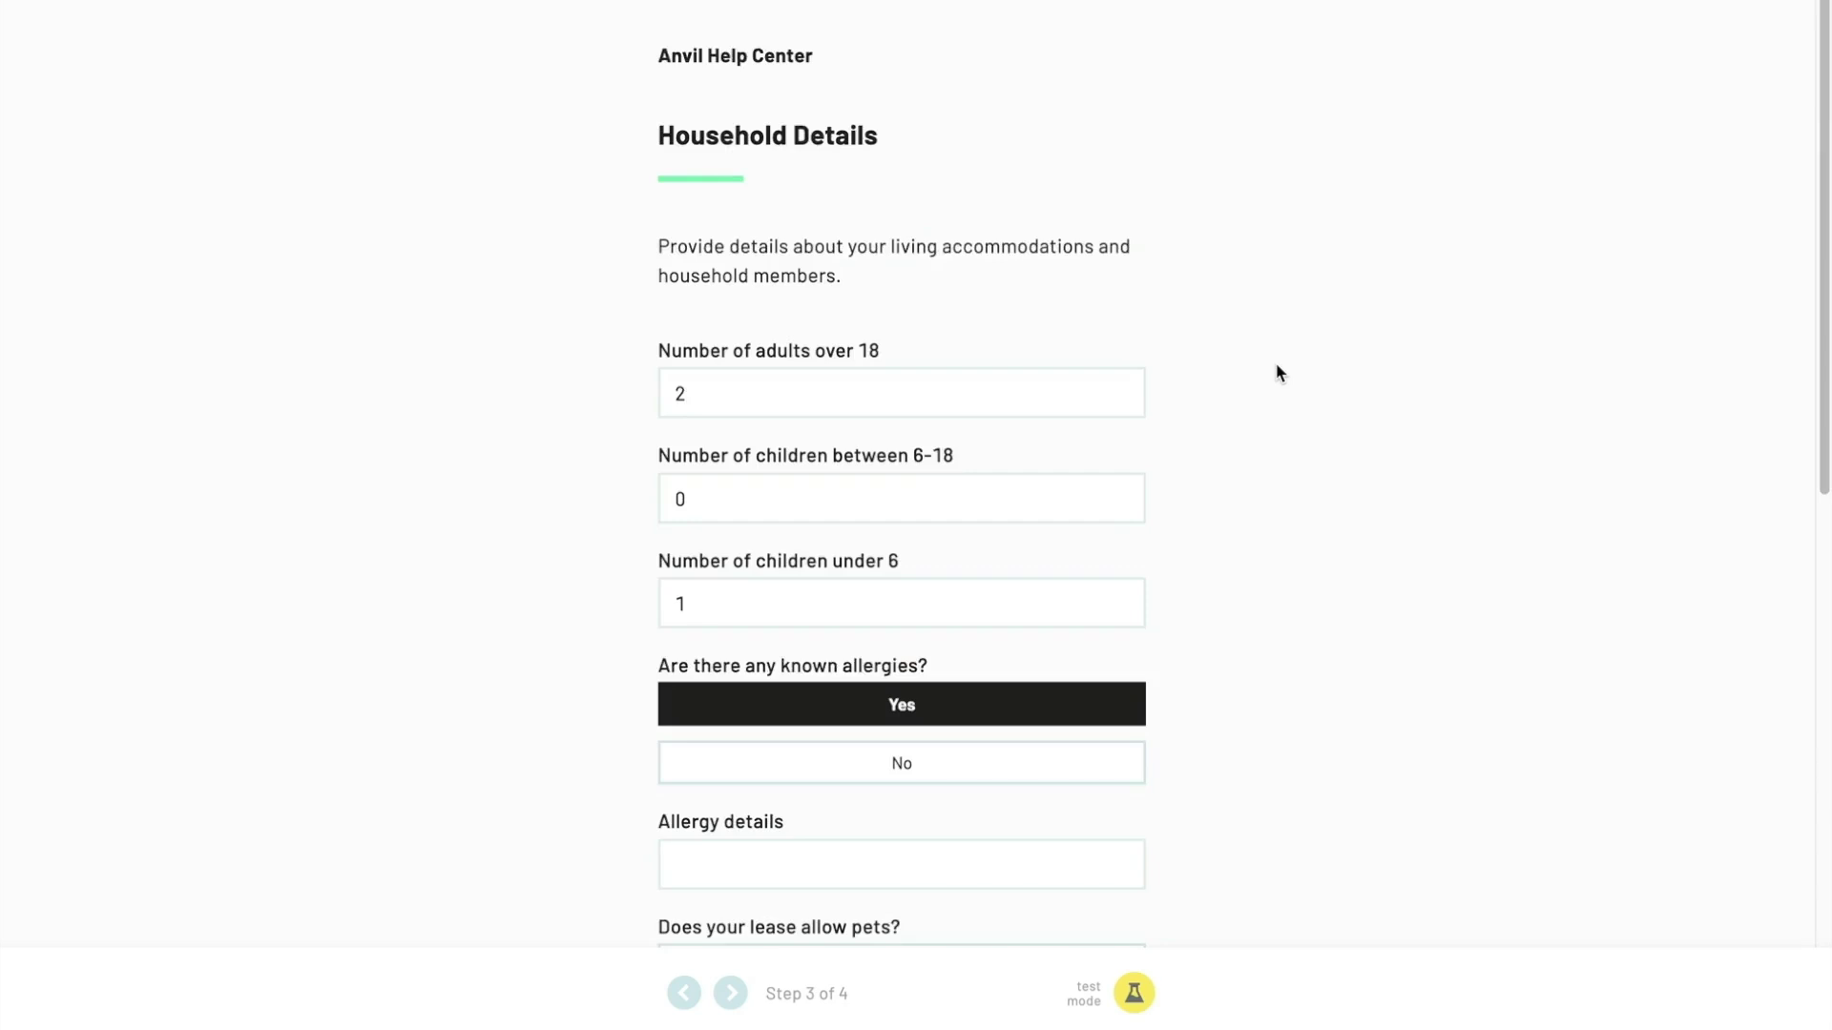
# - Answer No to known allergies and Yes to lease allowing pets and having other pets, and continue to the Current Pets page
pyautogui.scroll(-5, 1279, 372)
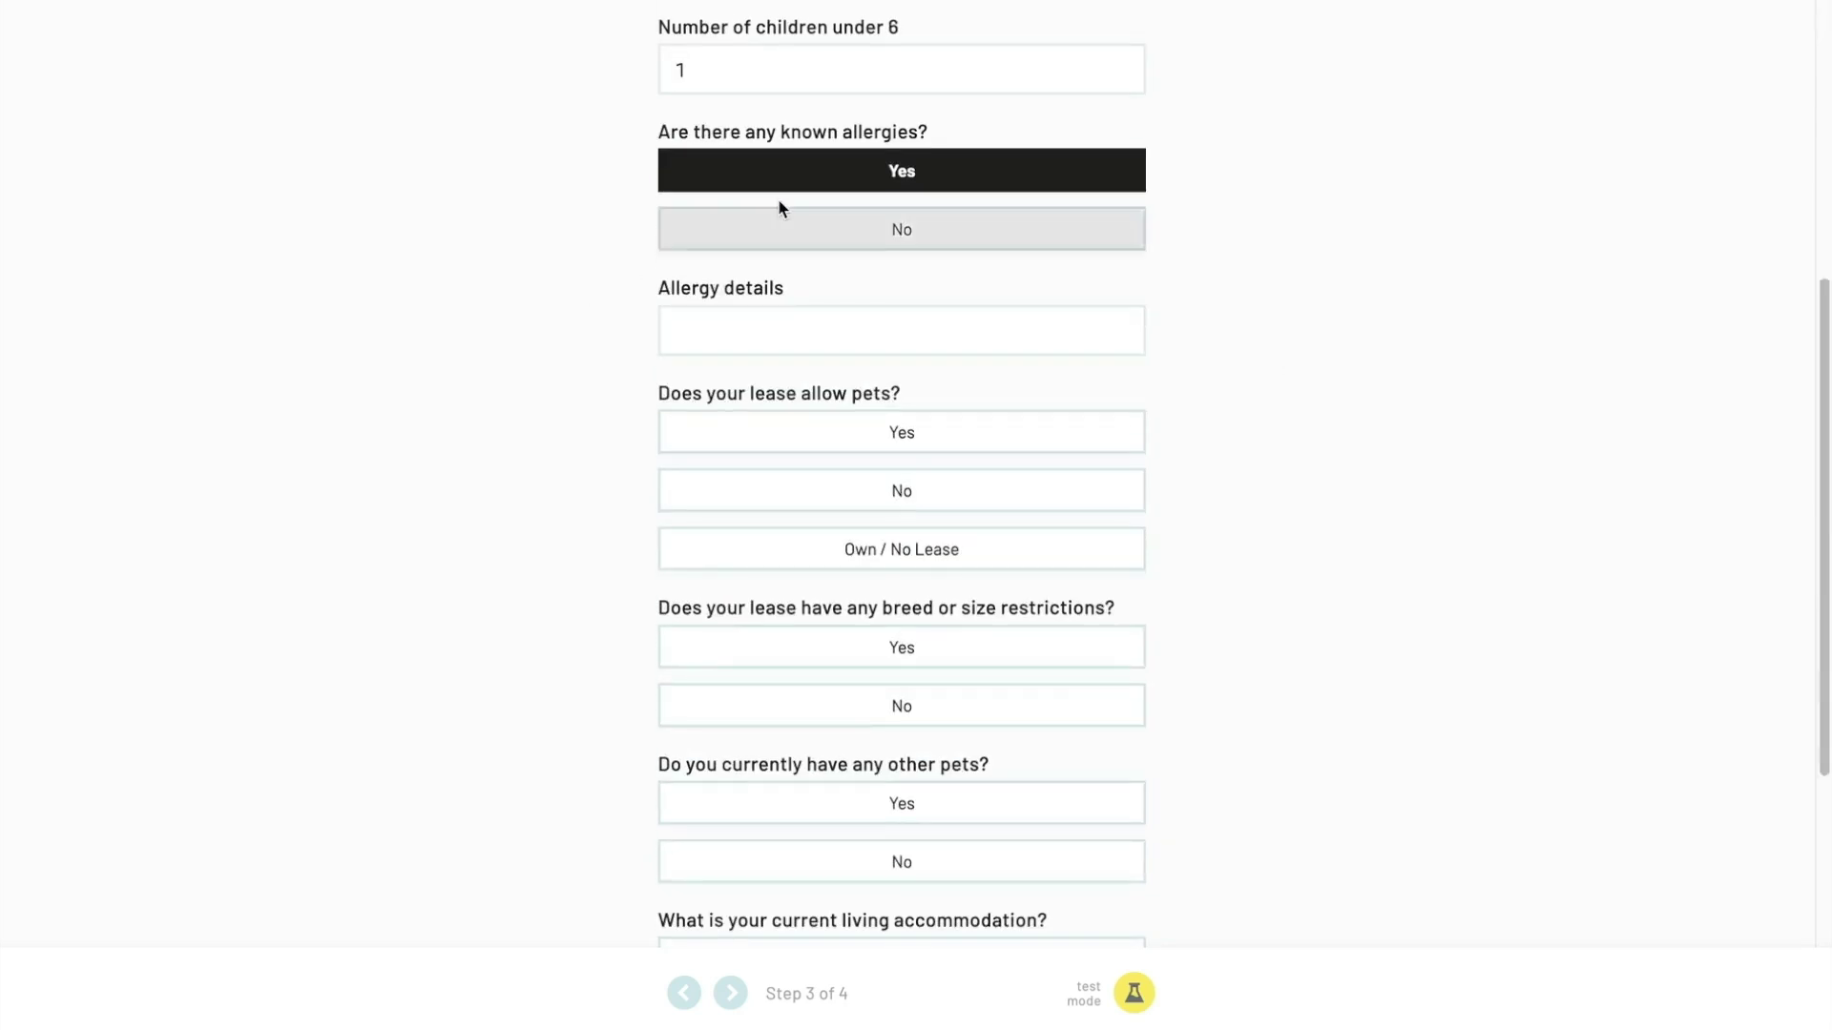
pyautogui.click(712, 331)
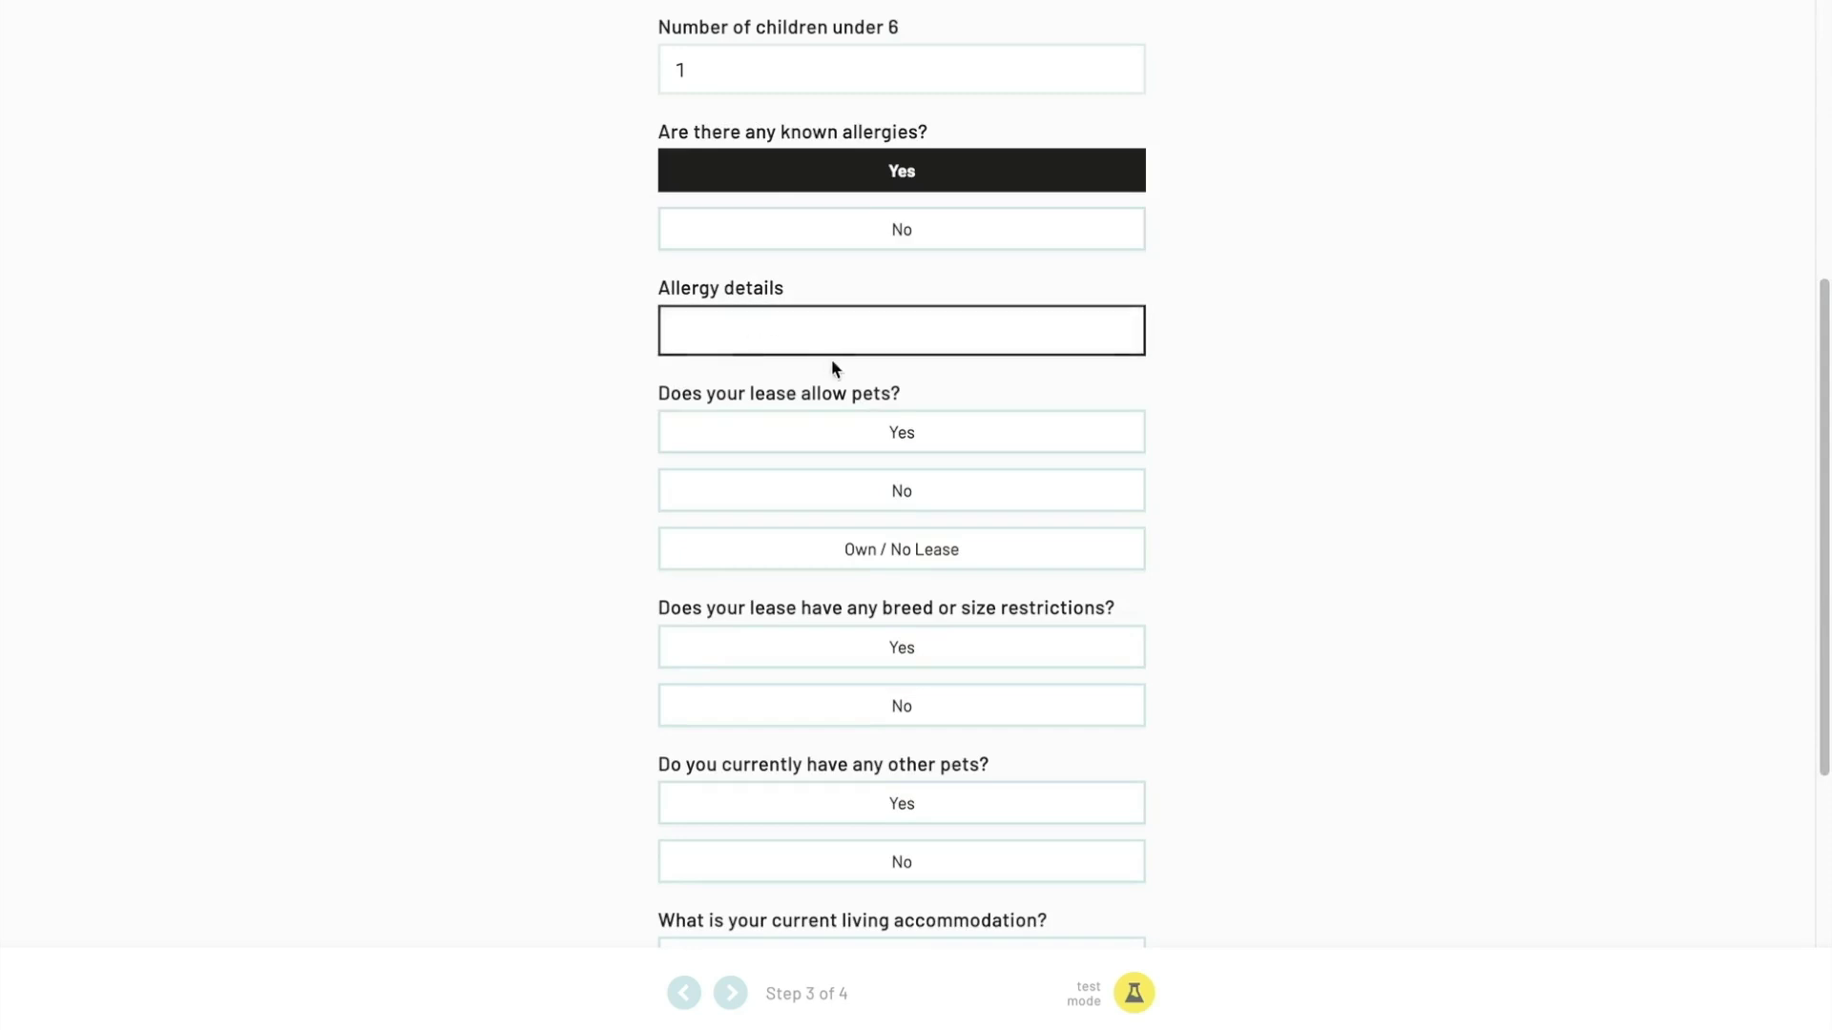
pyautogui.click(869, 235)
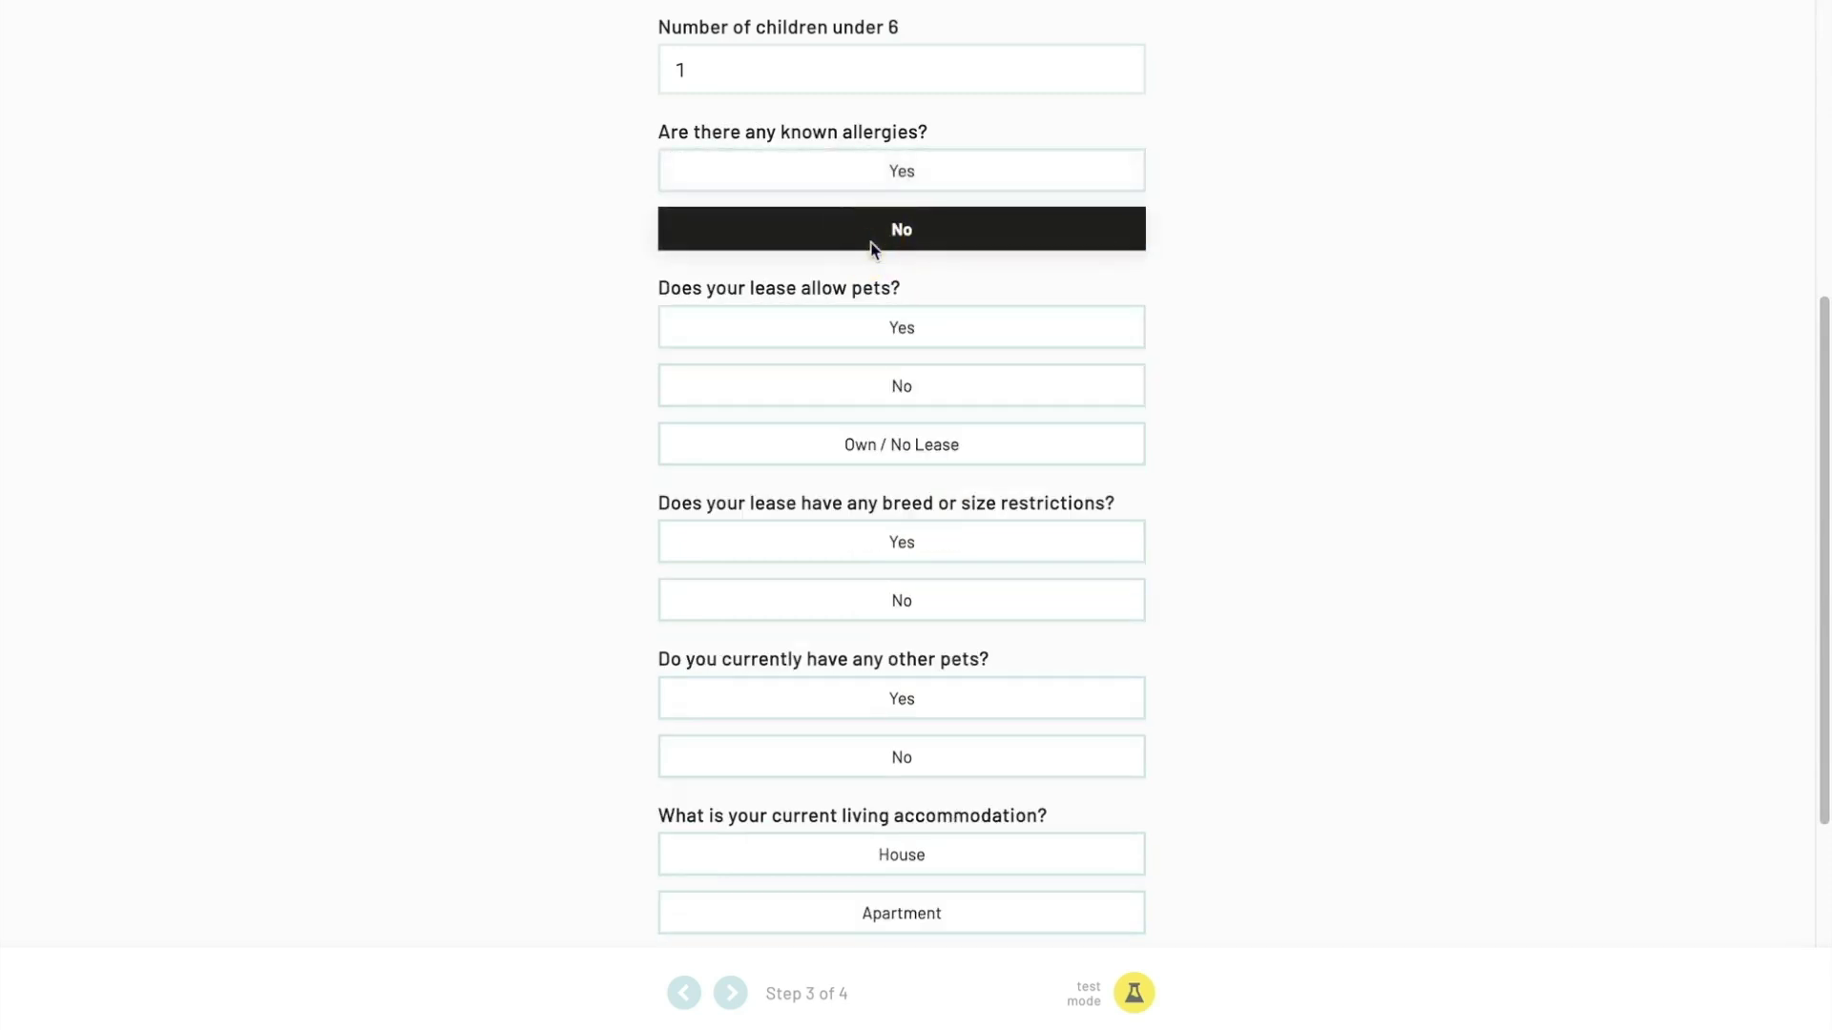
pyautogui.click(828, 322)
pyautogui.scroll(-2, 828, 324)
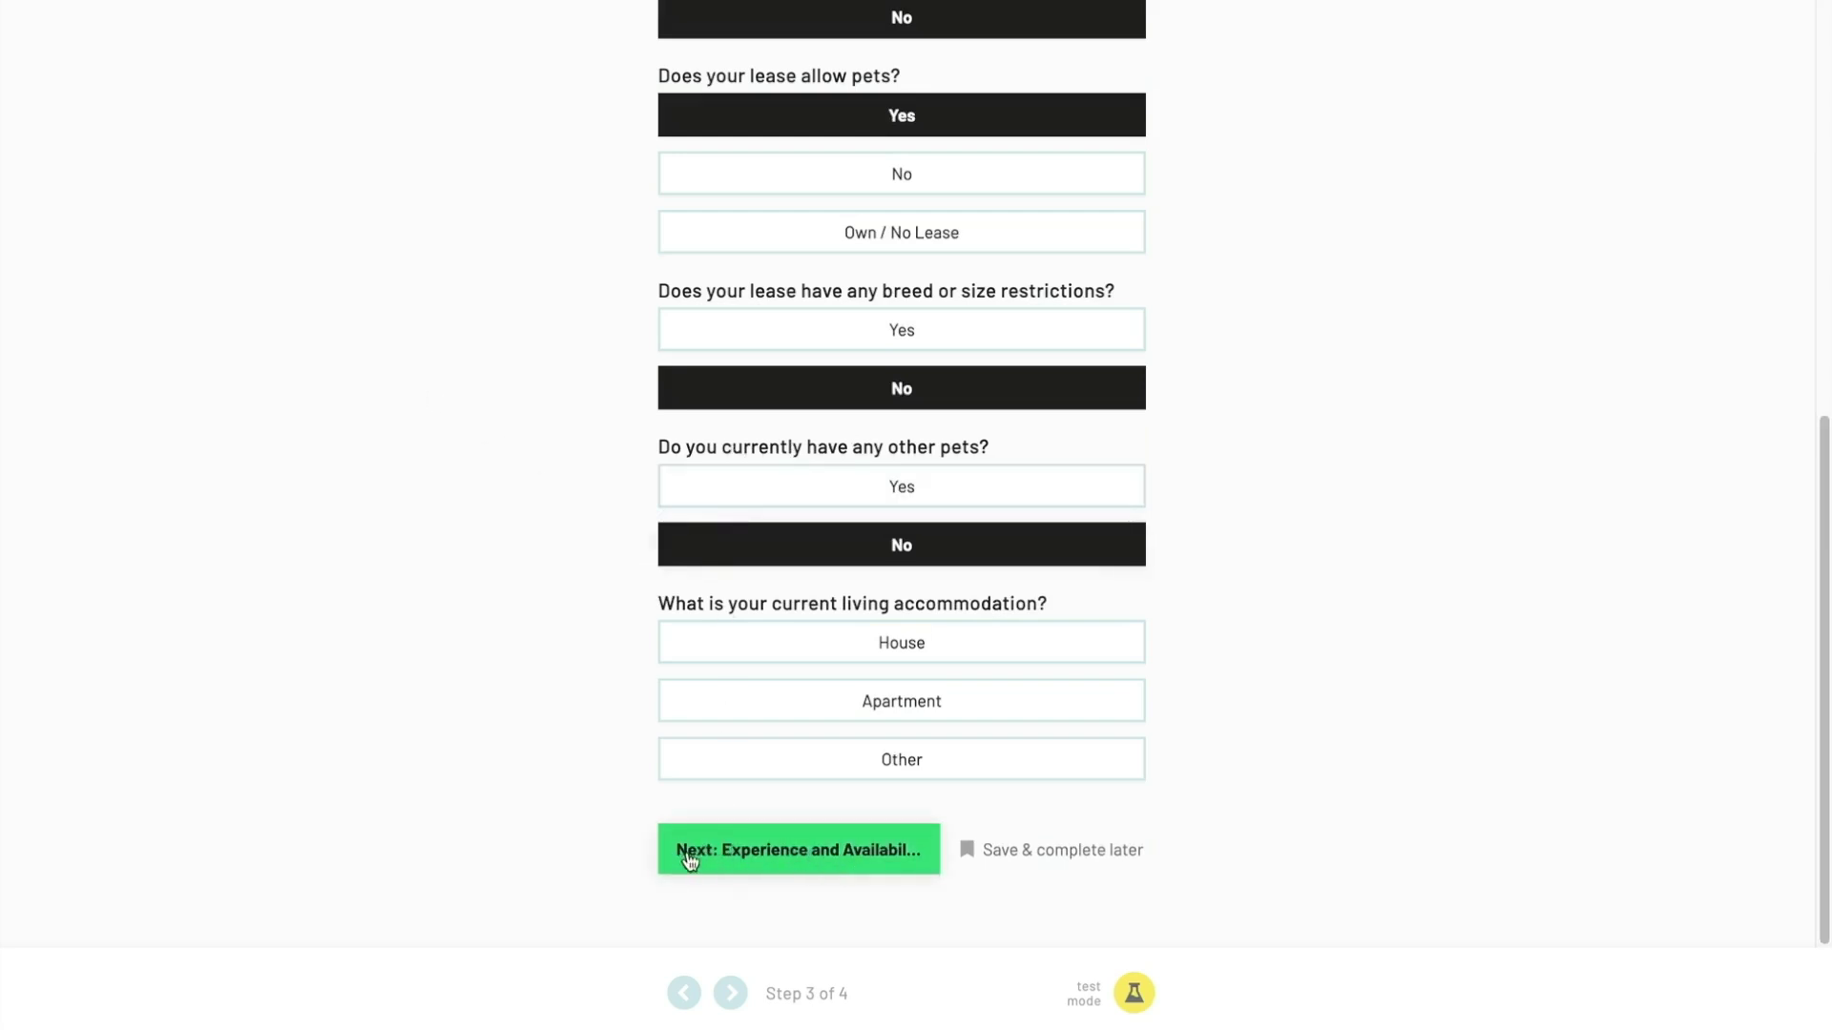
pyautogui.click(822, 491)
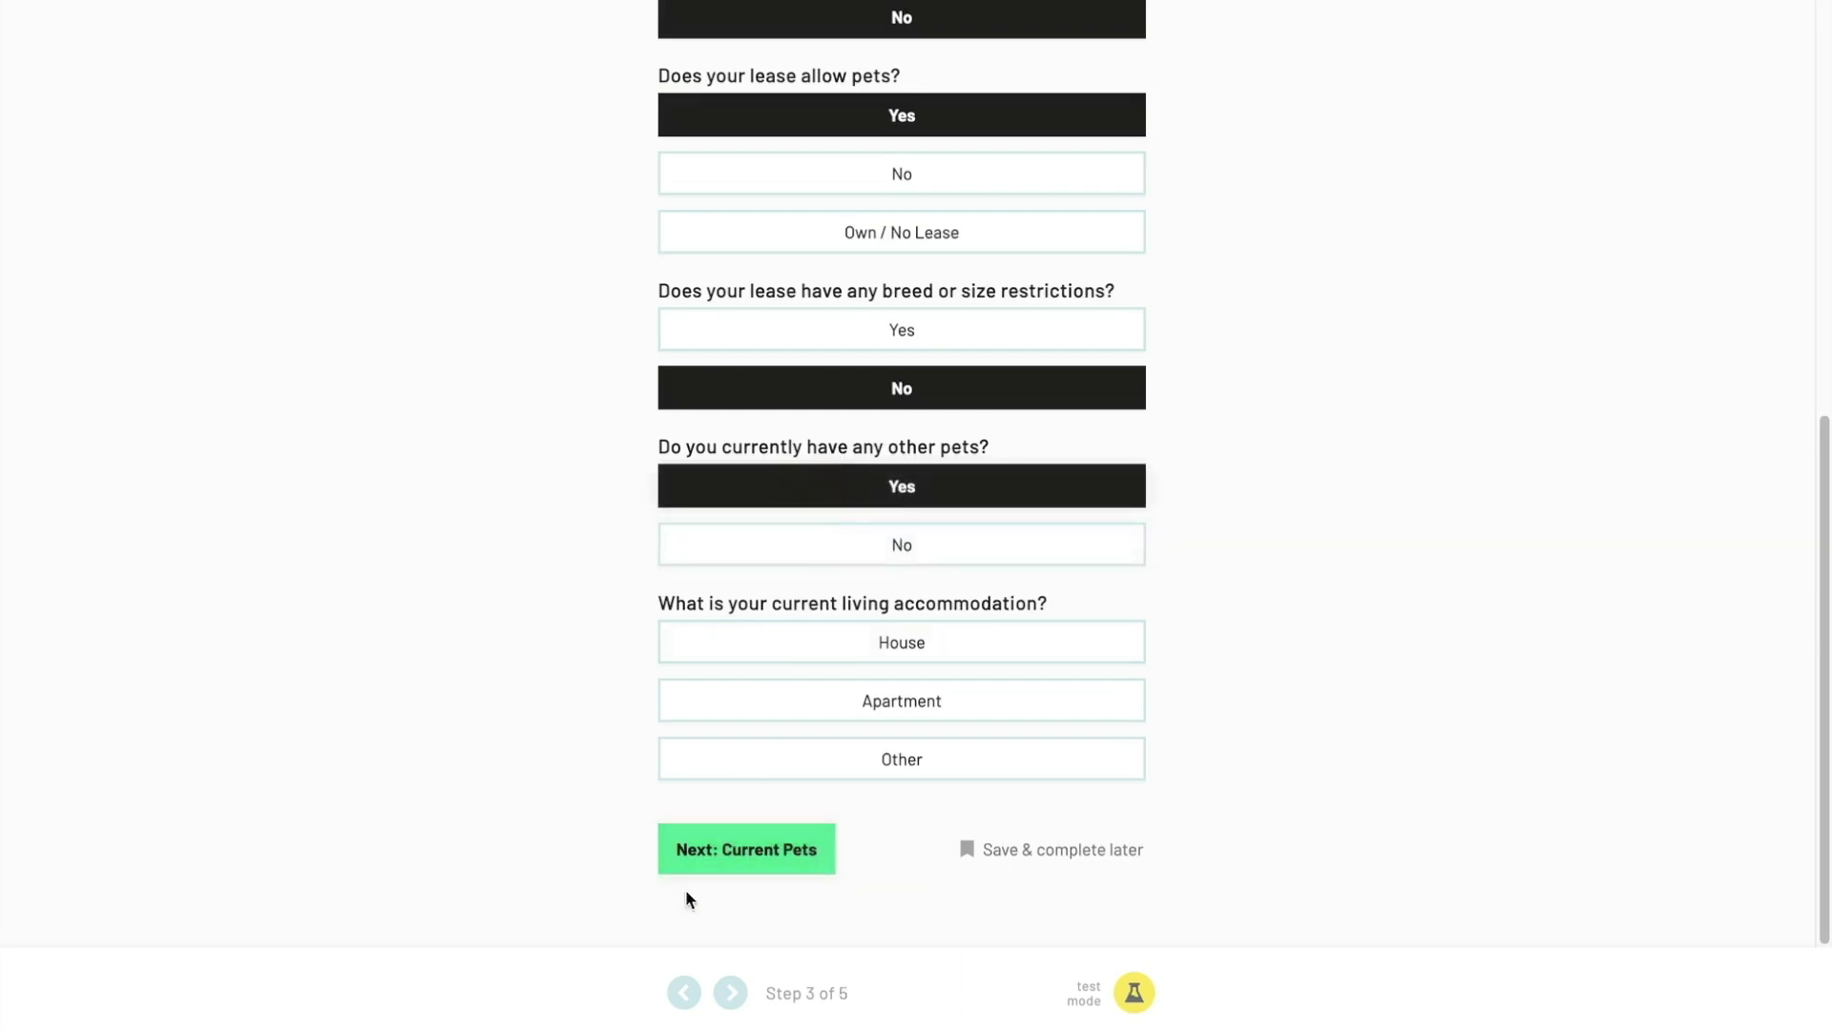
pyautogui.click(799, 852)
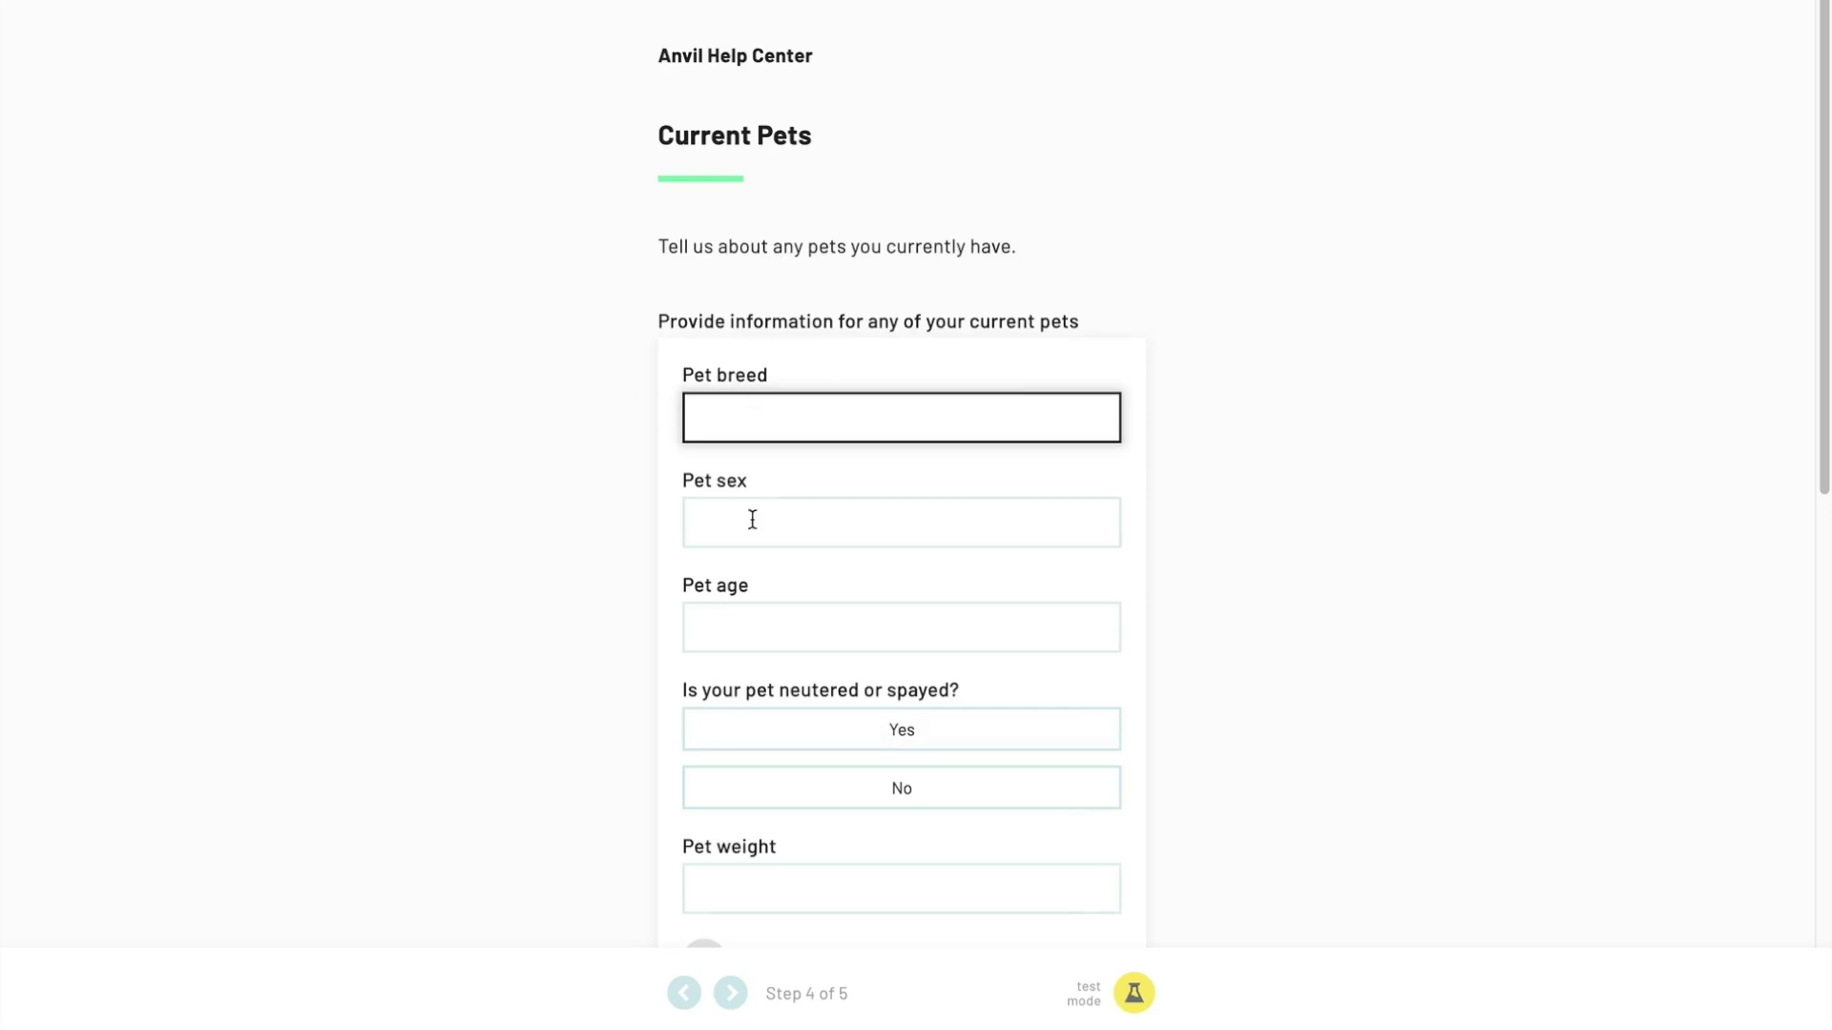
# - Add the first pet as a Poodle, Female, age 8, neutered or spayed Yes, weight 20, and save the item
pyautogui.write('Poodle')
pyautogui.press('Tab')
pyautogui.write('Female')
pyautogui.press('Tab')
pyautogui.write('8')
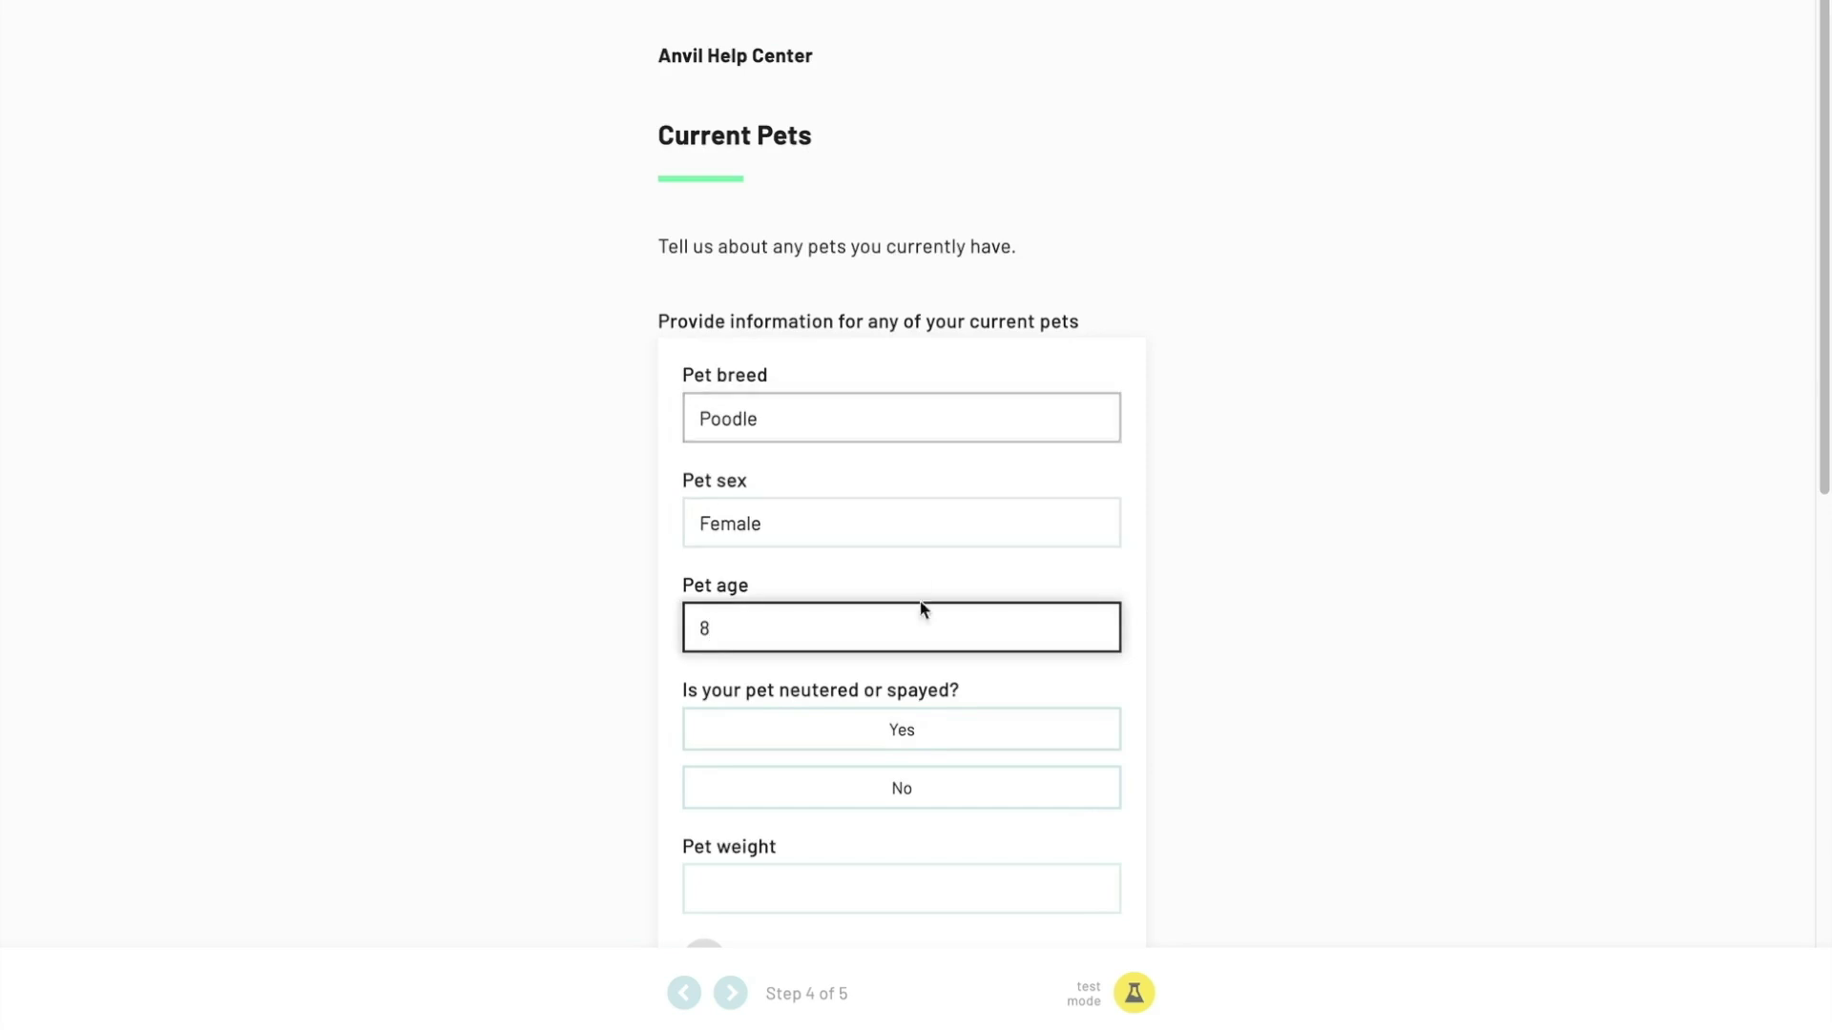
pyautogui.click(902, 730)
pyautogui.click(752, 873)
pyautogui.write('20')
pyautogui.scroll(-5, 745, 823)
pyautogui.click(788, 437)
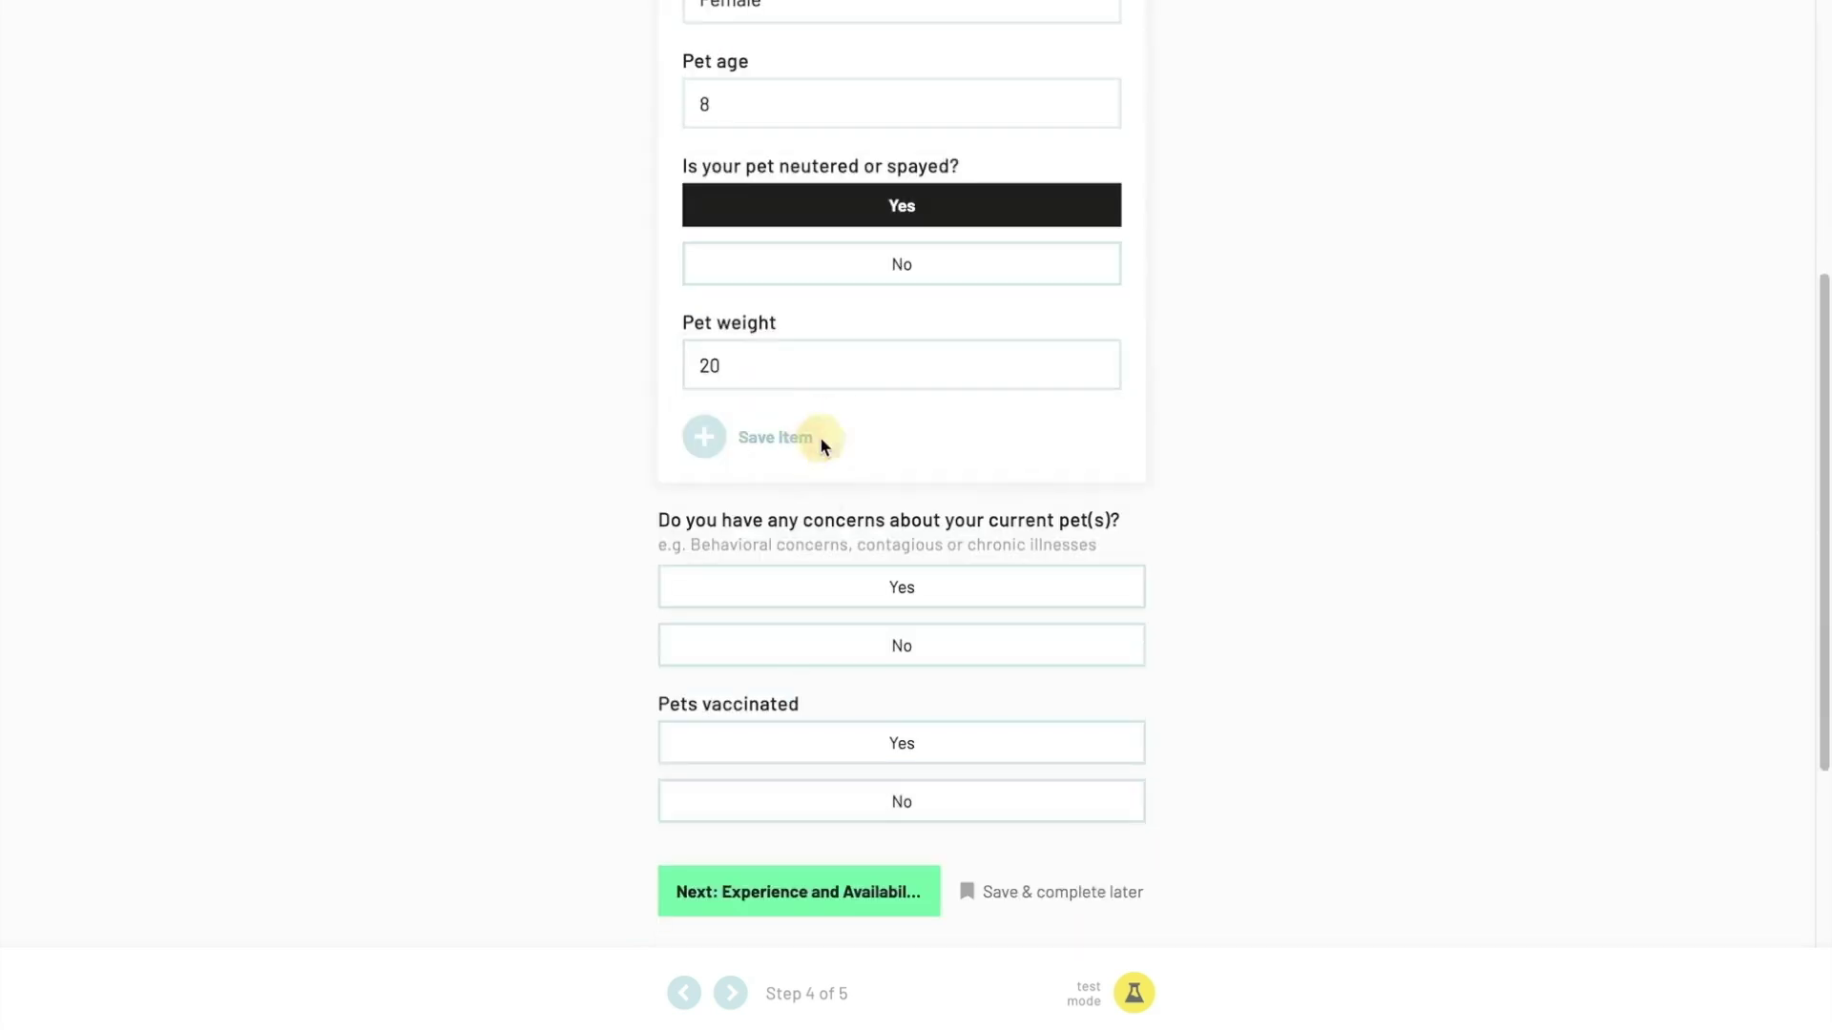
# - Add a second pet as a Beagle, Male, age 2, neutered or spayed Yes, weight 30, and save the item
pyautogui.scroll(5, 792, 458)
pyautogui.click(778, 506)
pyautogui.write('Beagle')
pyautogui.press('Tab')
pyautogui.write('Male')
pyautogui.press('Tab')
pyautogui.write('2')
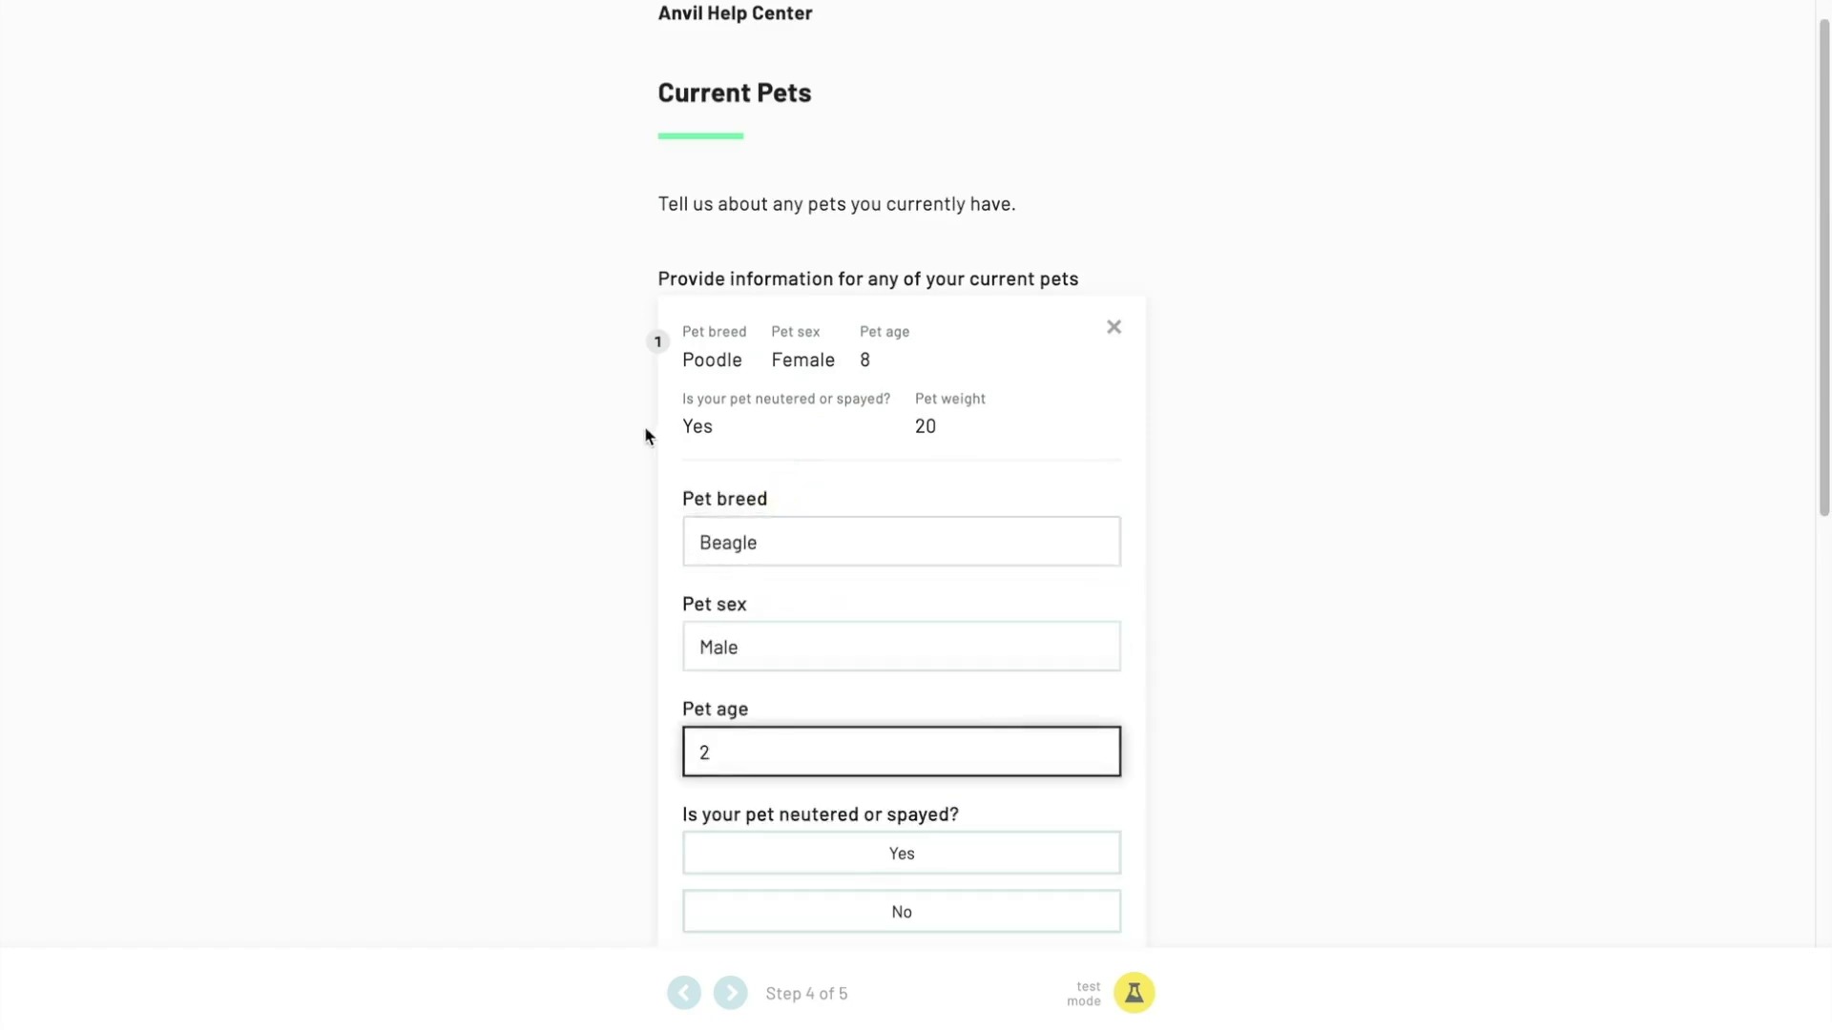
pyautogui.scroll(-1, 645, 436)
pyautogui.click(764, 703)
pyautogui.click(740, 867)
pyautogui.write('30')
pyautogui.scroll(-2, 784, 732)
pyautogui.click(774, 700)
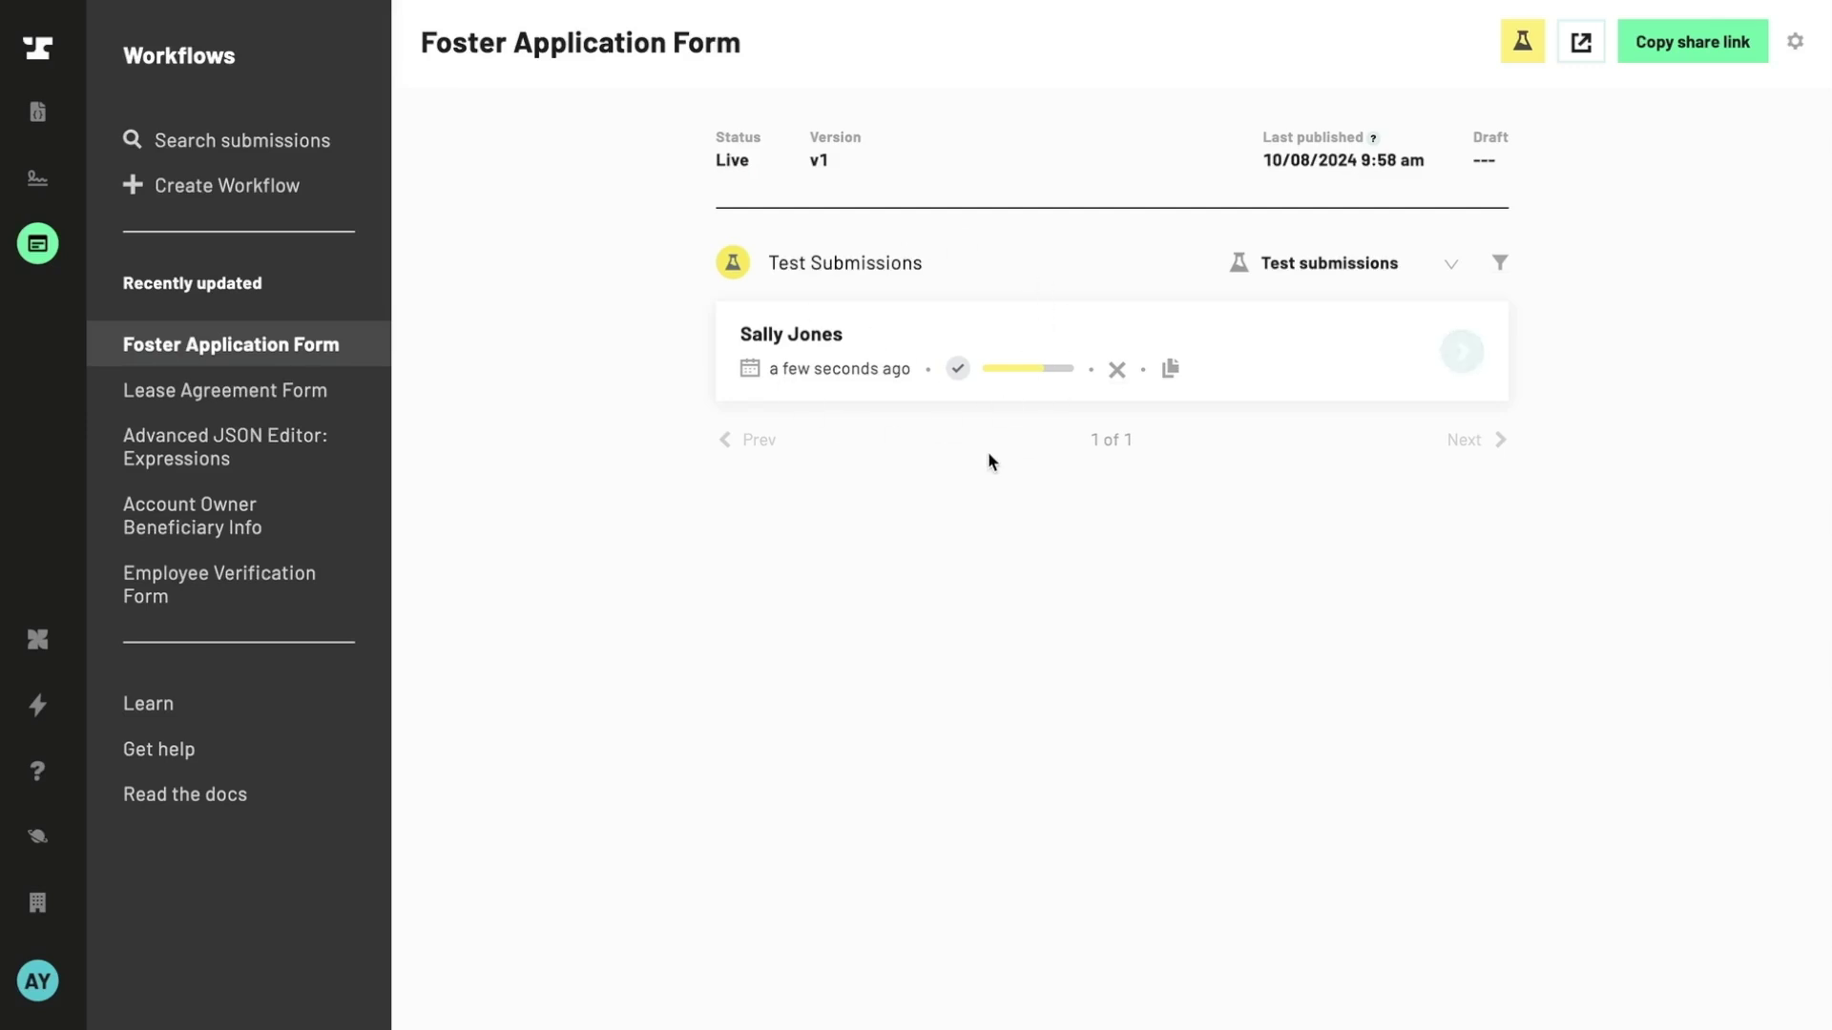
# - Open the in-progress test submission's file output and examine the answers and pet table in the generated Foster Interest Form PDF
pyautogui.click(1460, 352)
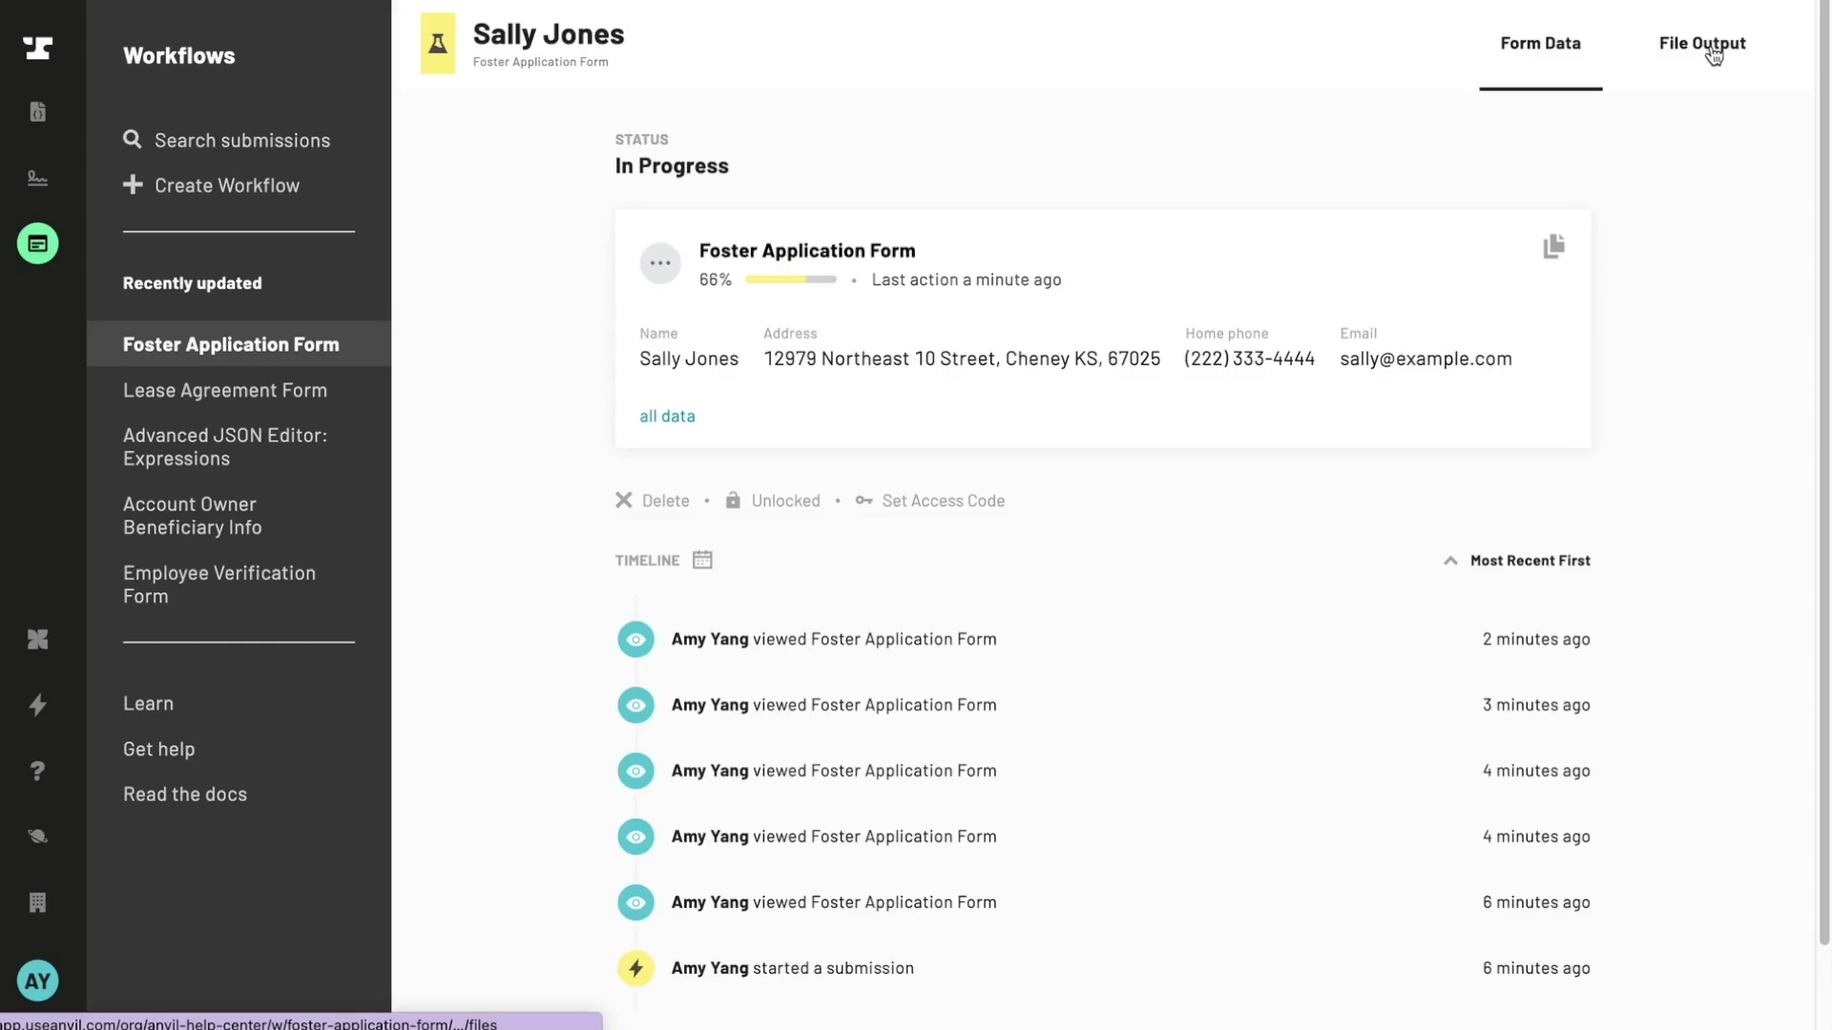
pyautogui.click(1715, 54)
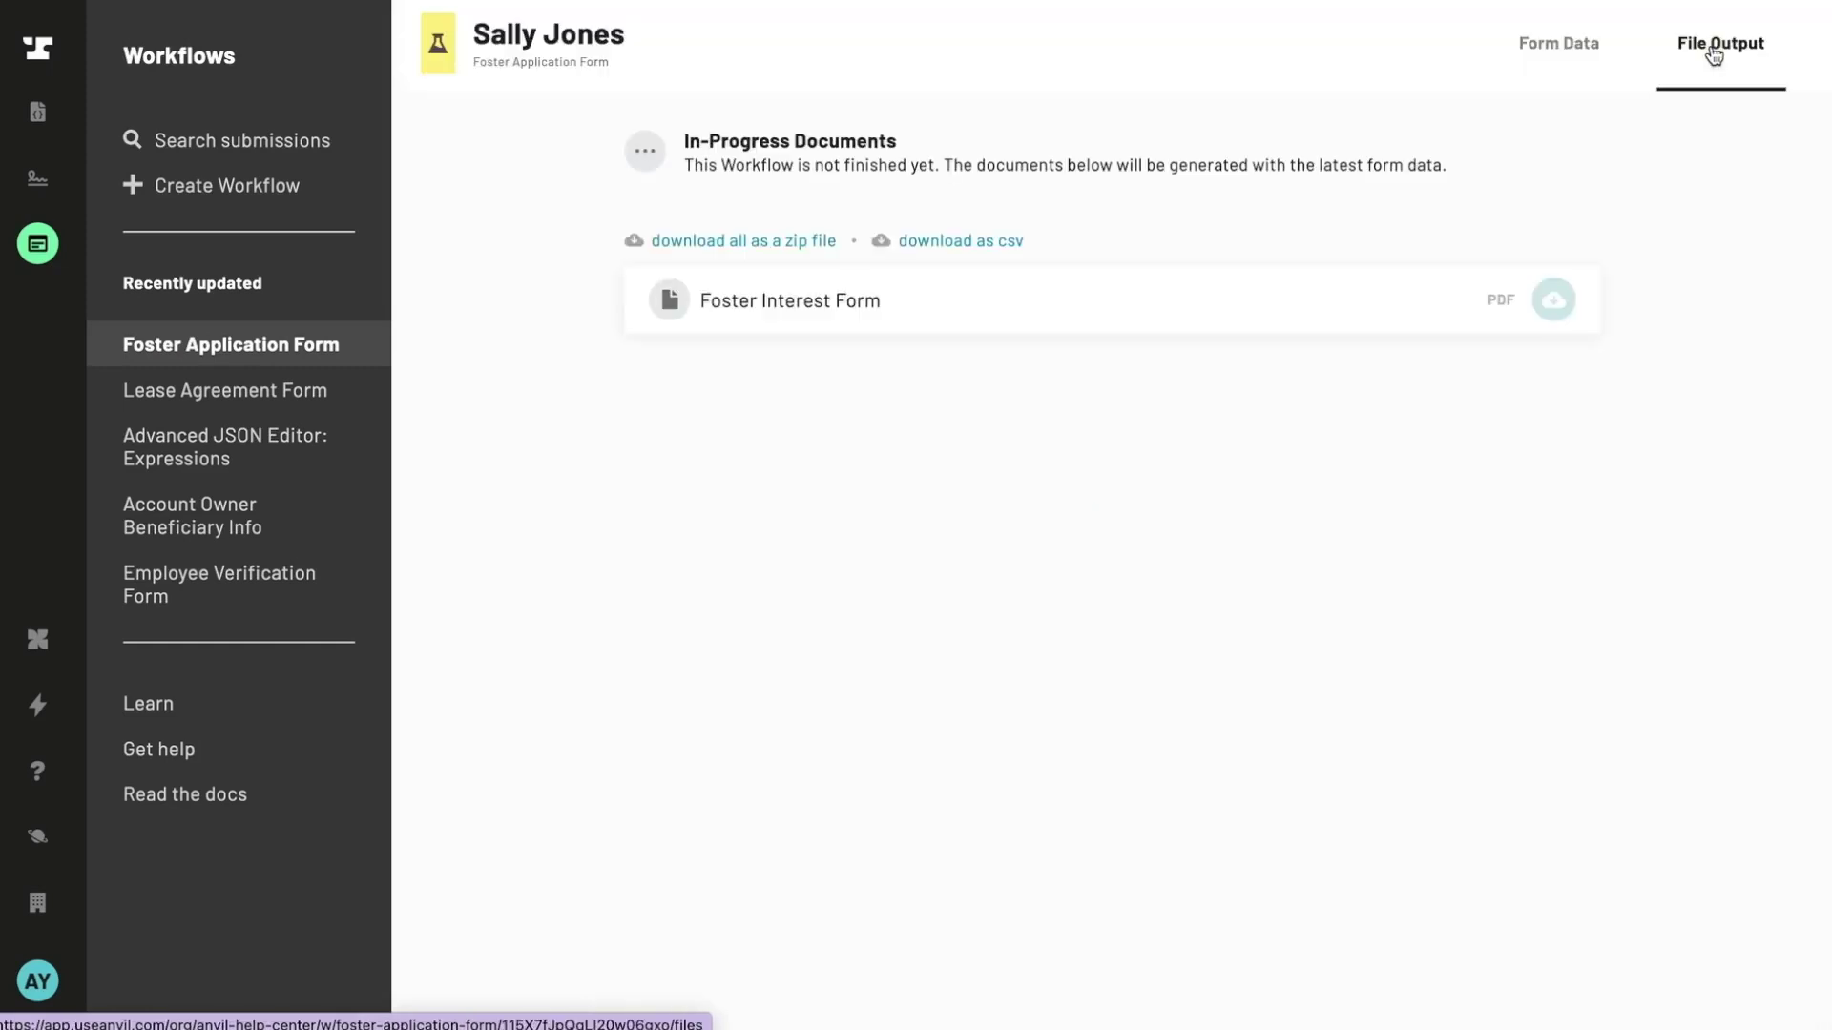
pyautogui.click(1541, 311)
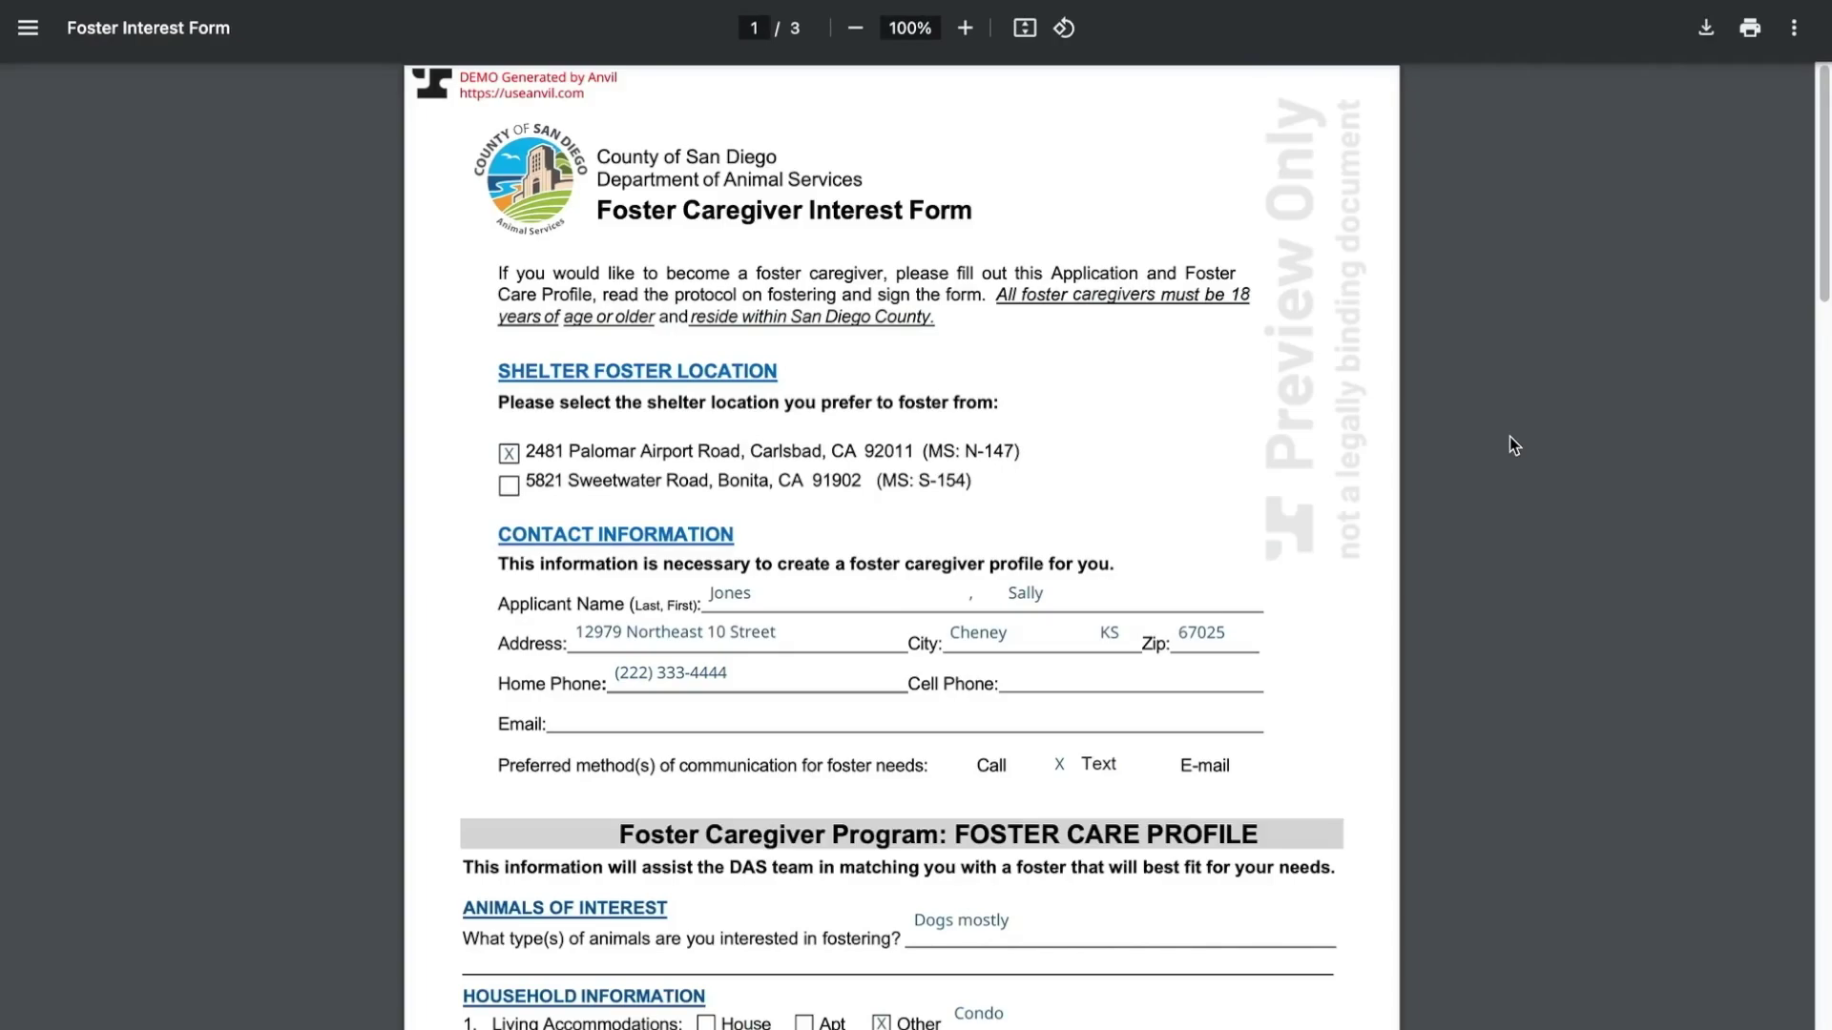
pyautogui.scroll(-5, 698, 728)
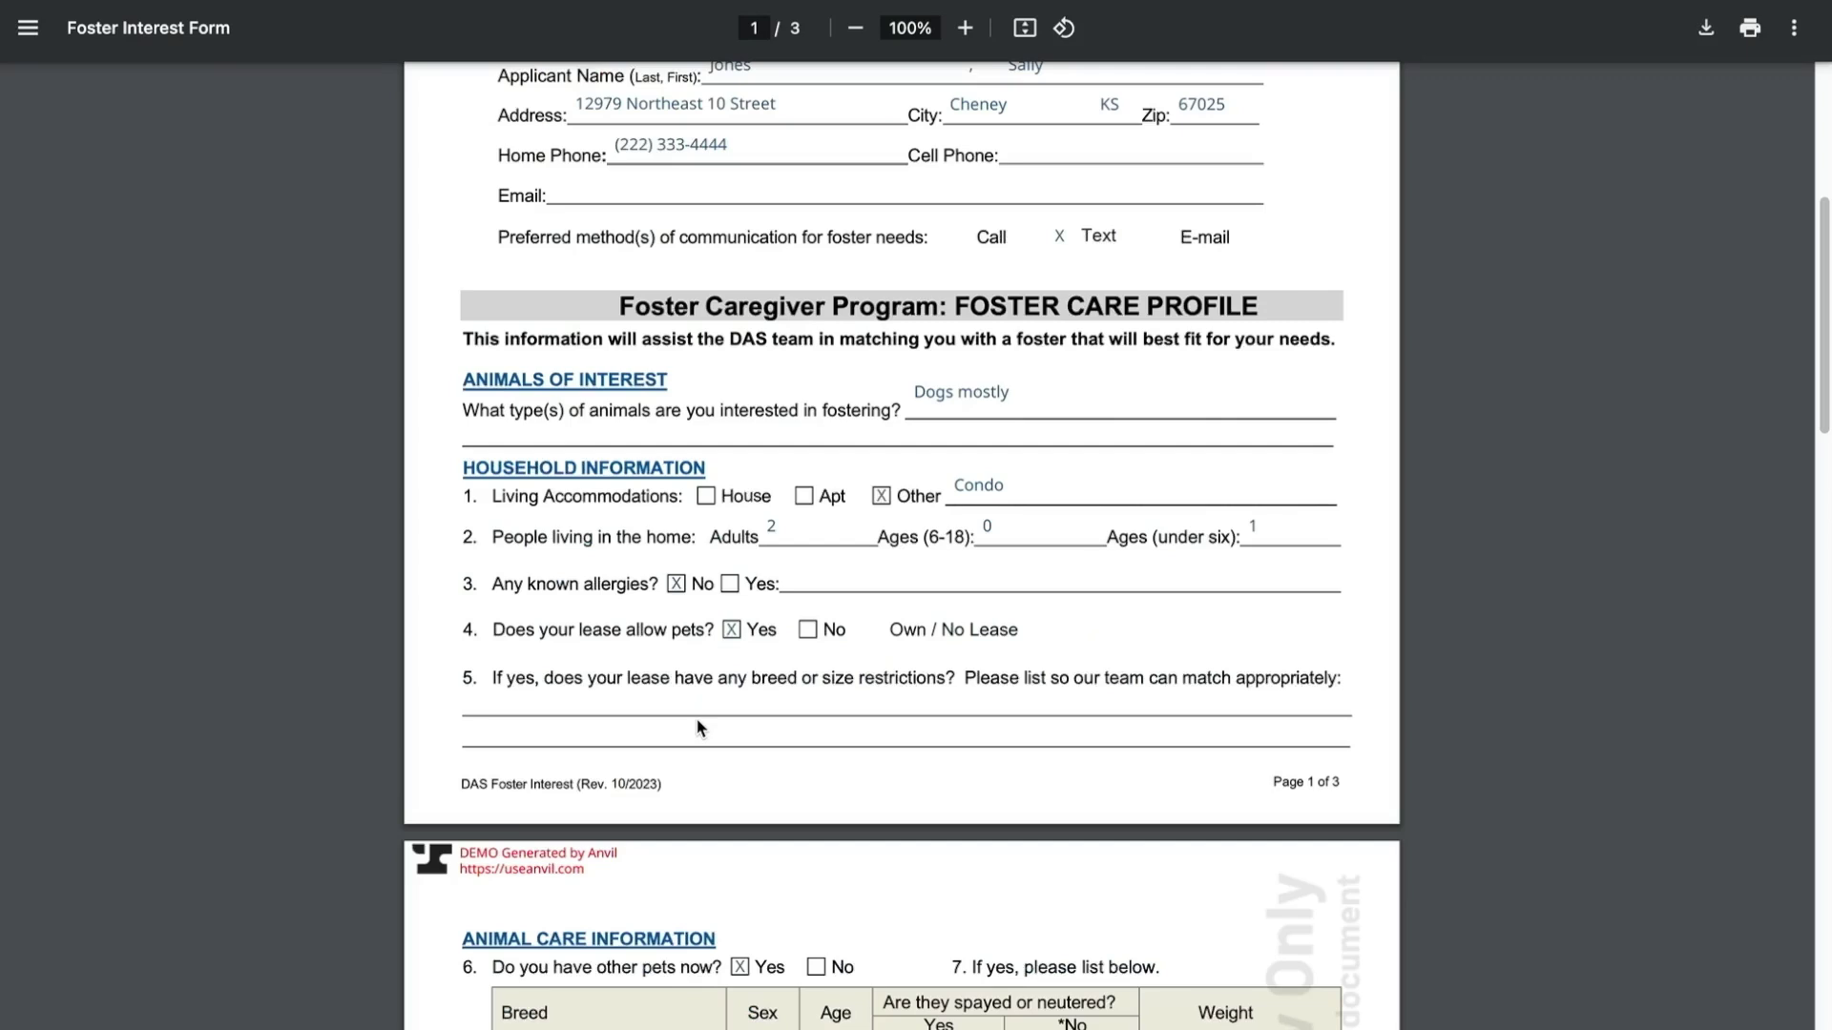
pyautogui.scroll(-2, 86, 239)
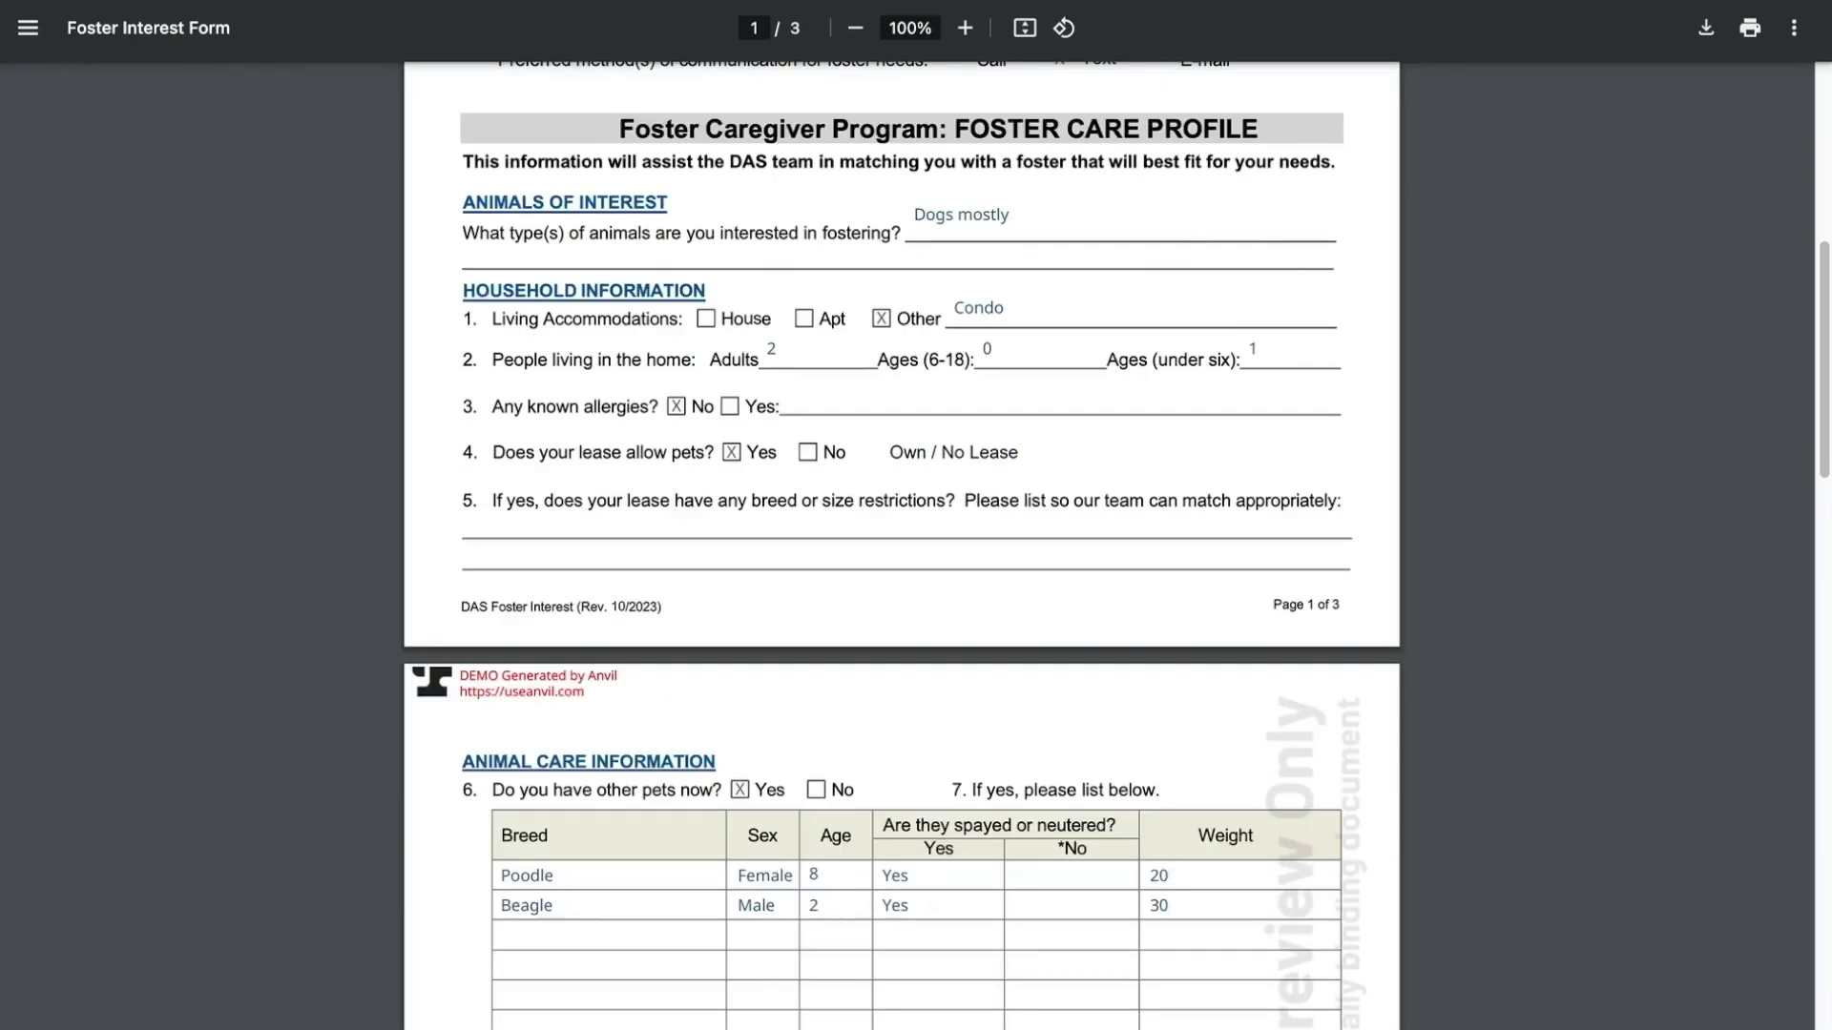
pyautogui.hotkey('ctrl', 'w')
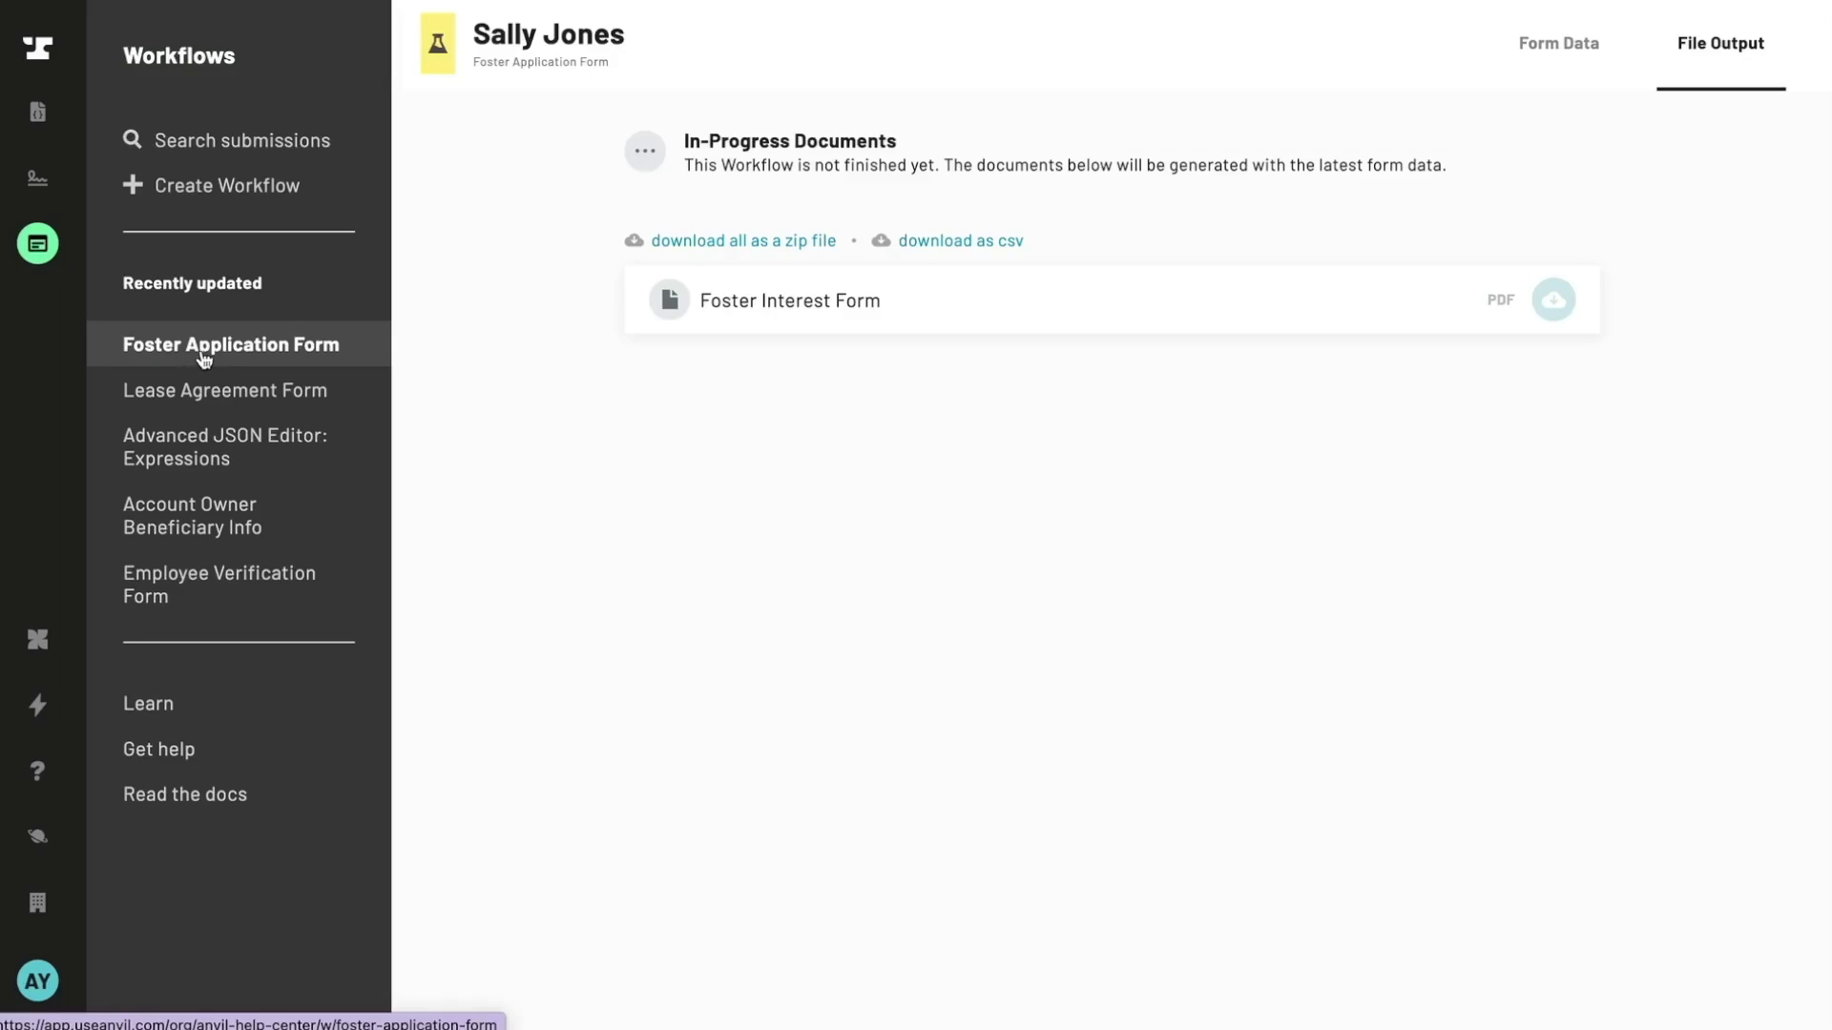
# - Publish the edited Foster Application Form workflow with the description "Added a literal value to question 5", applying it to all in-progress submissions
pyautogui.click(203, 358)
pyautogui.click(1796, 44)
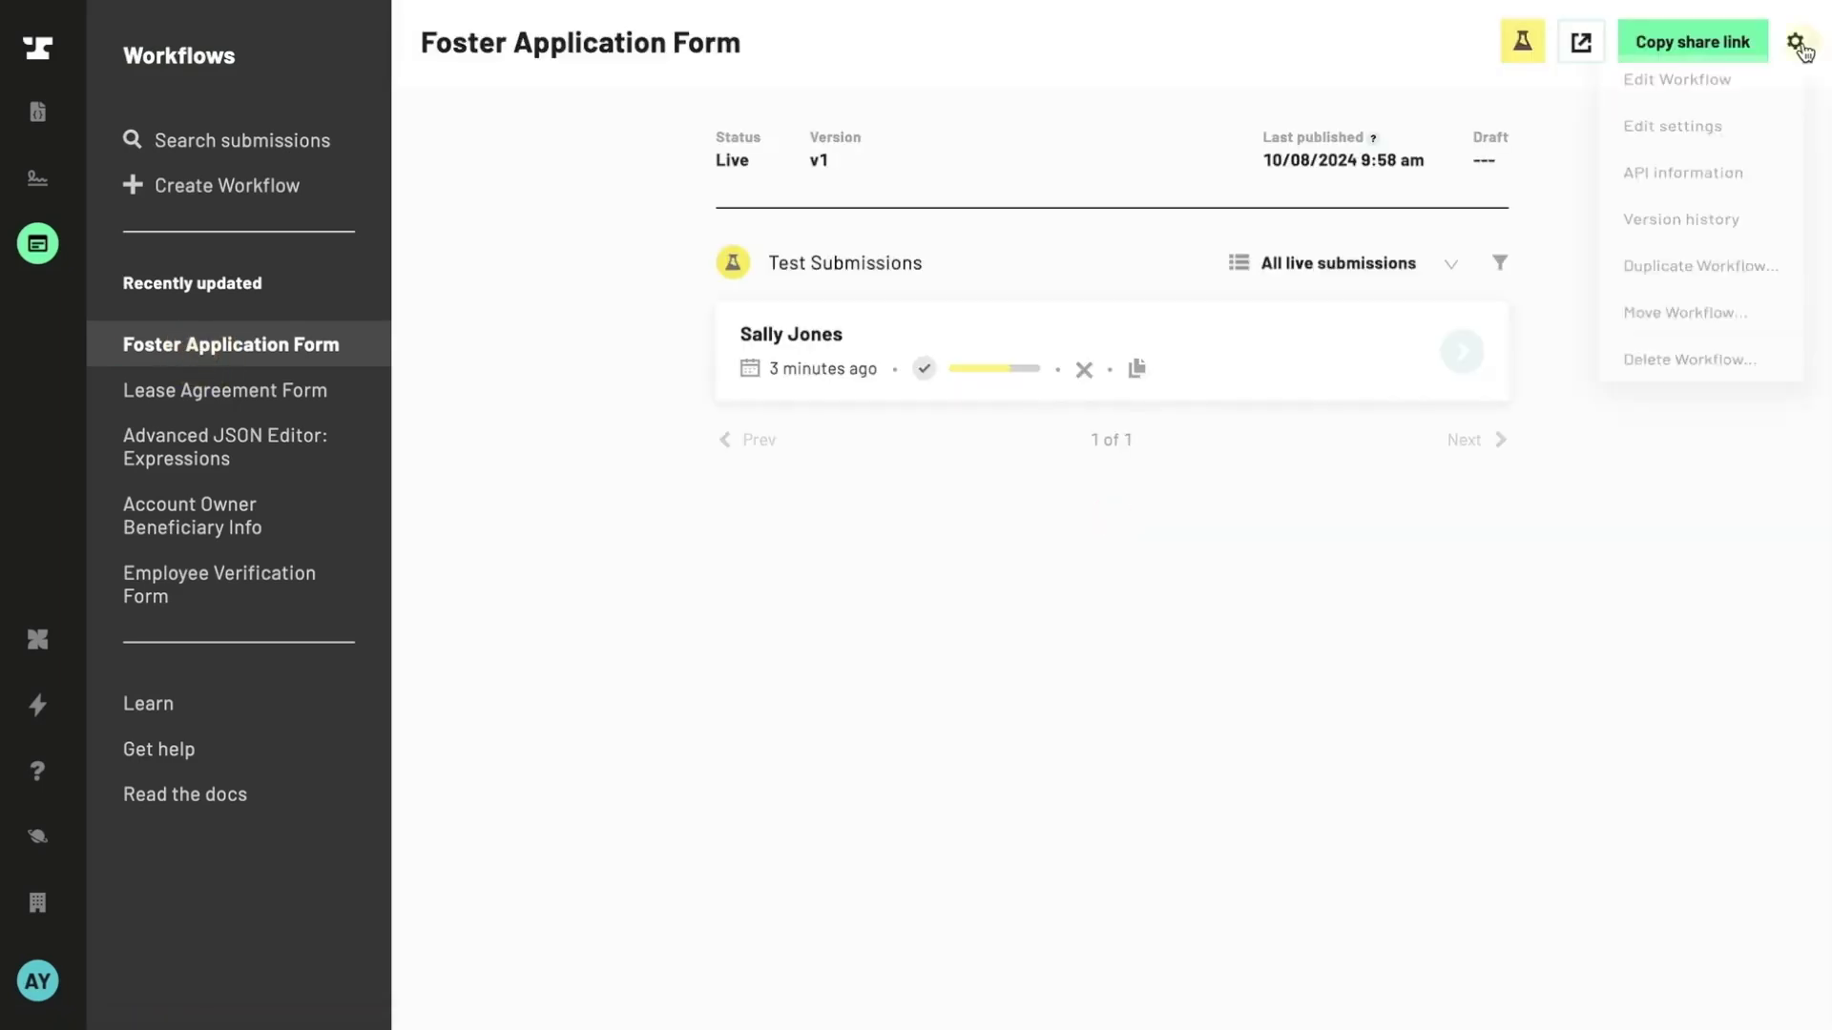
pyautogui.click(1775, 84)
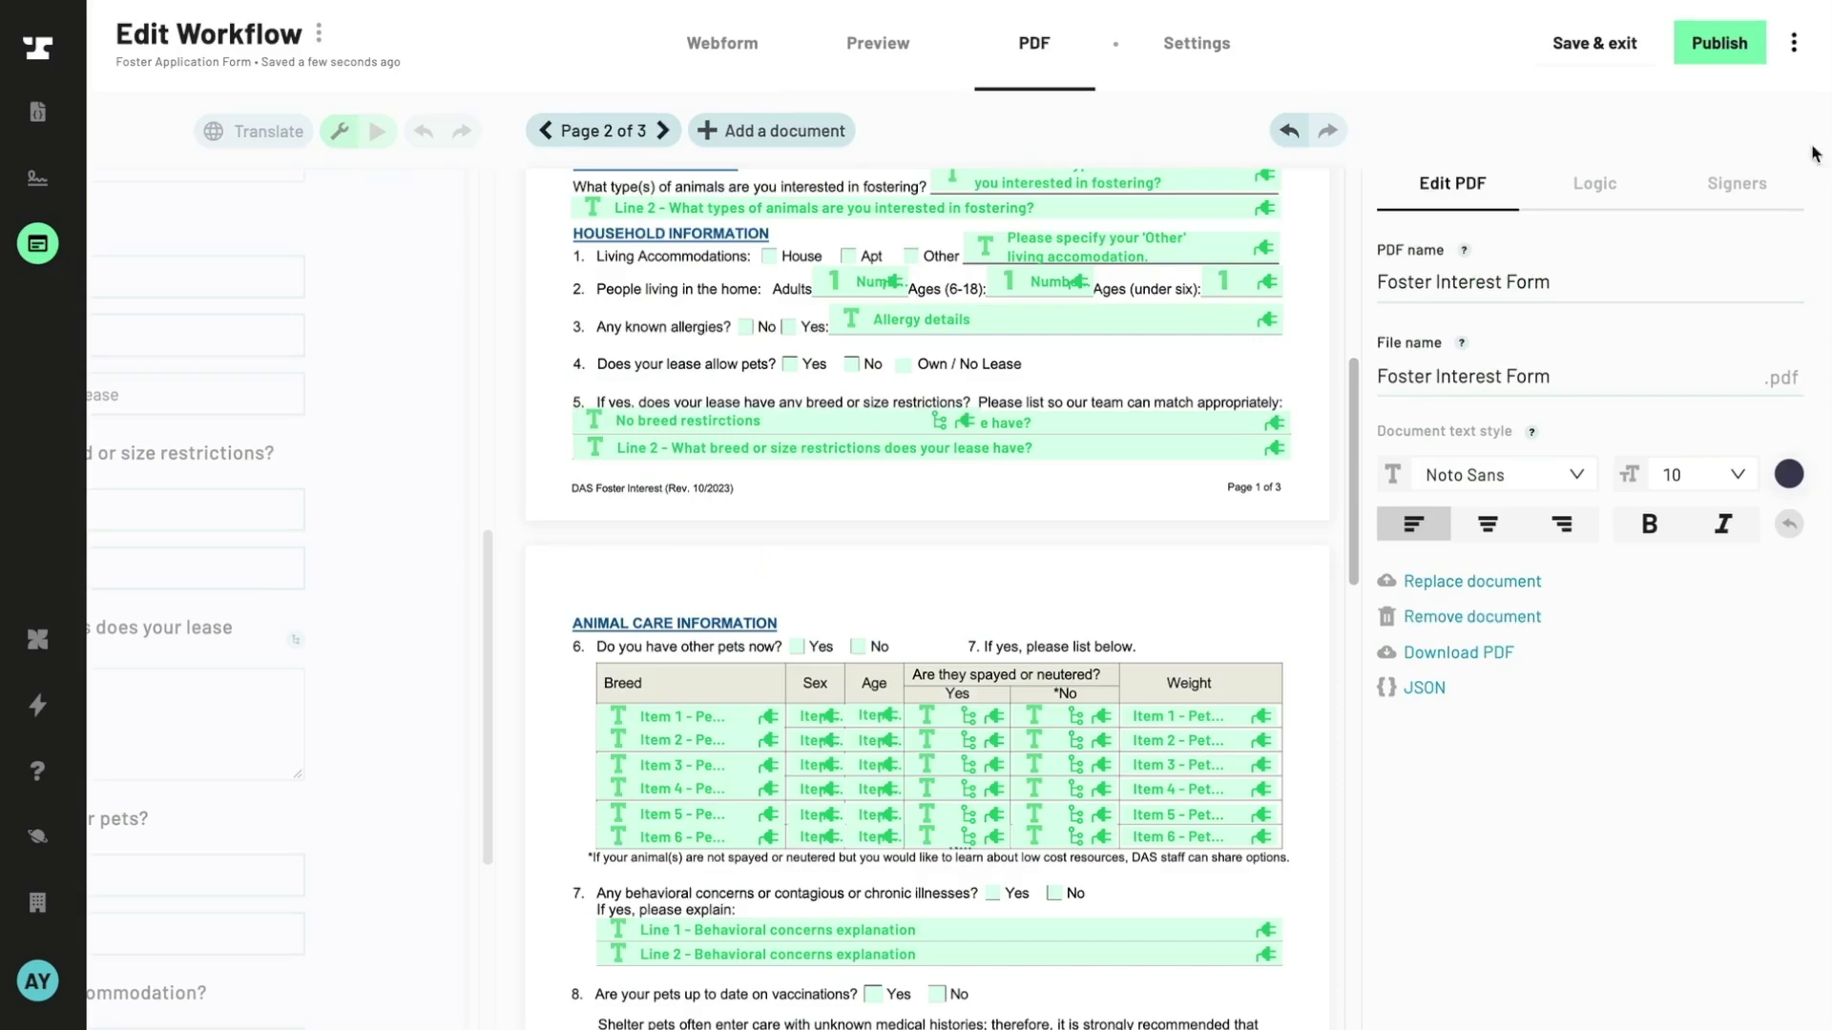
pyautogui.click(1713, 49)
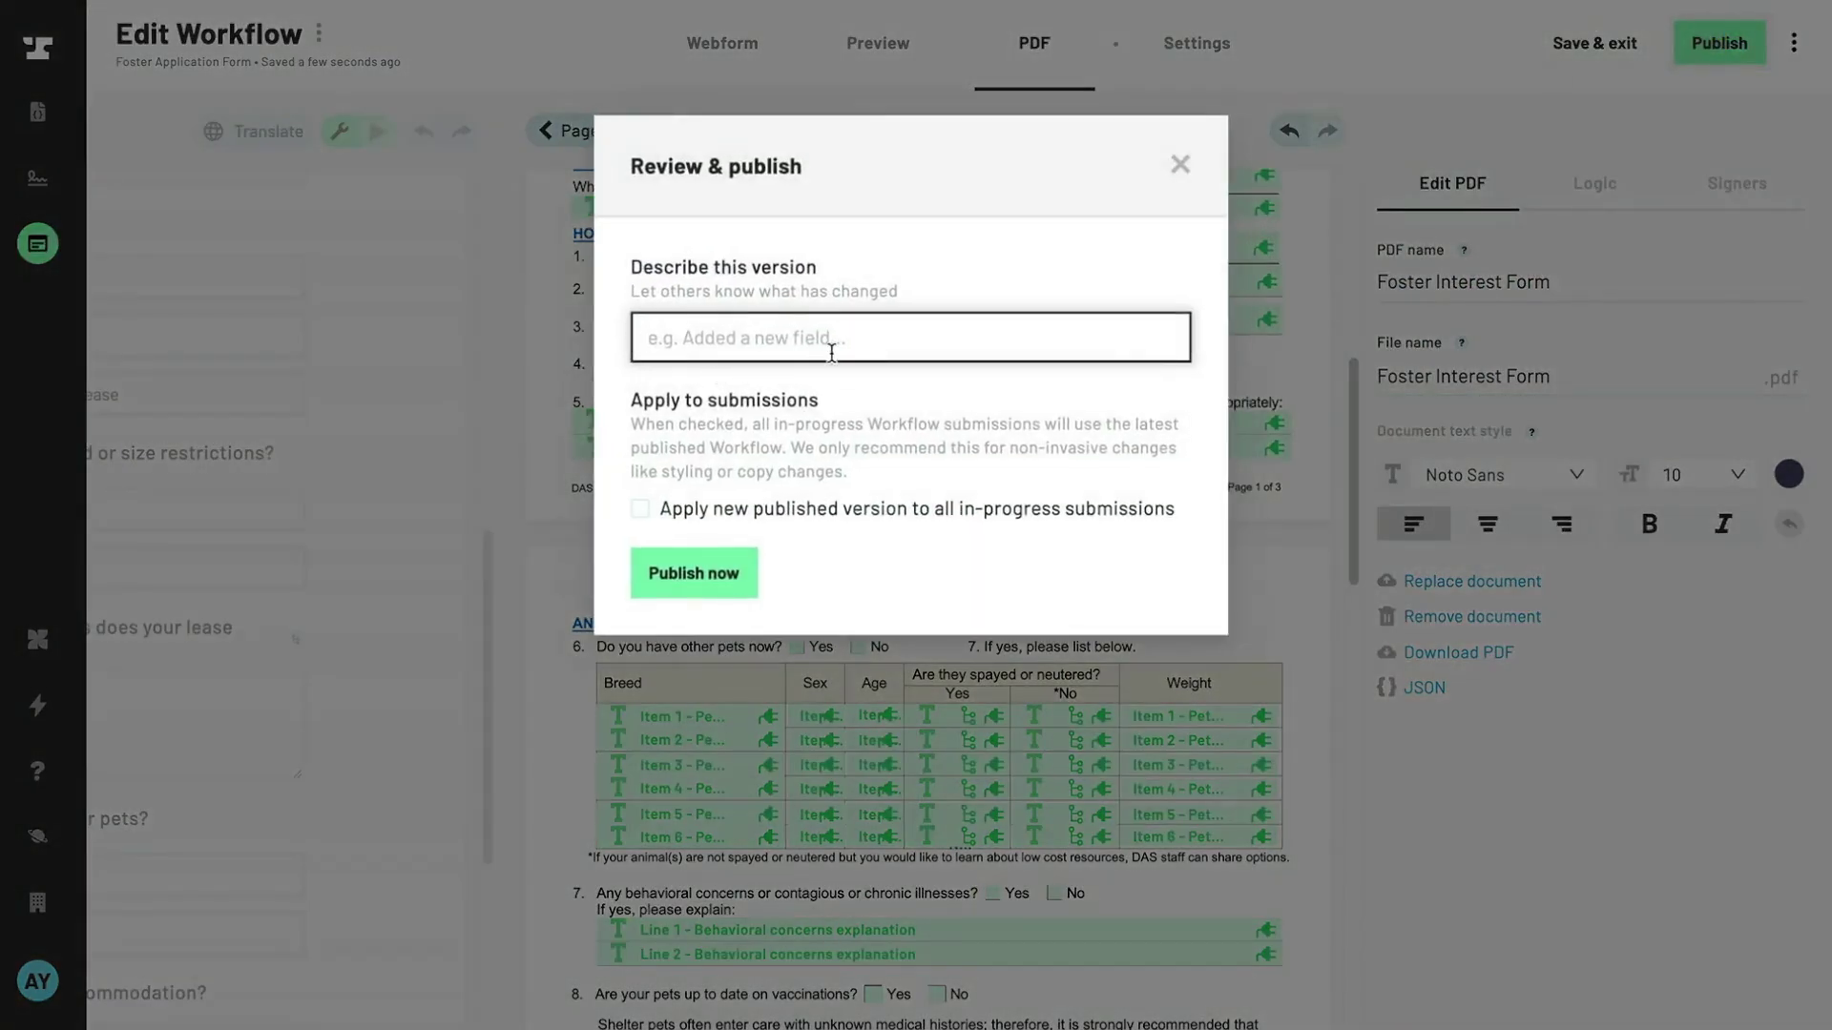
pyautogui.write('Added a literal value to question 5')
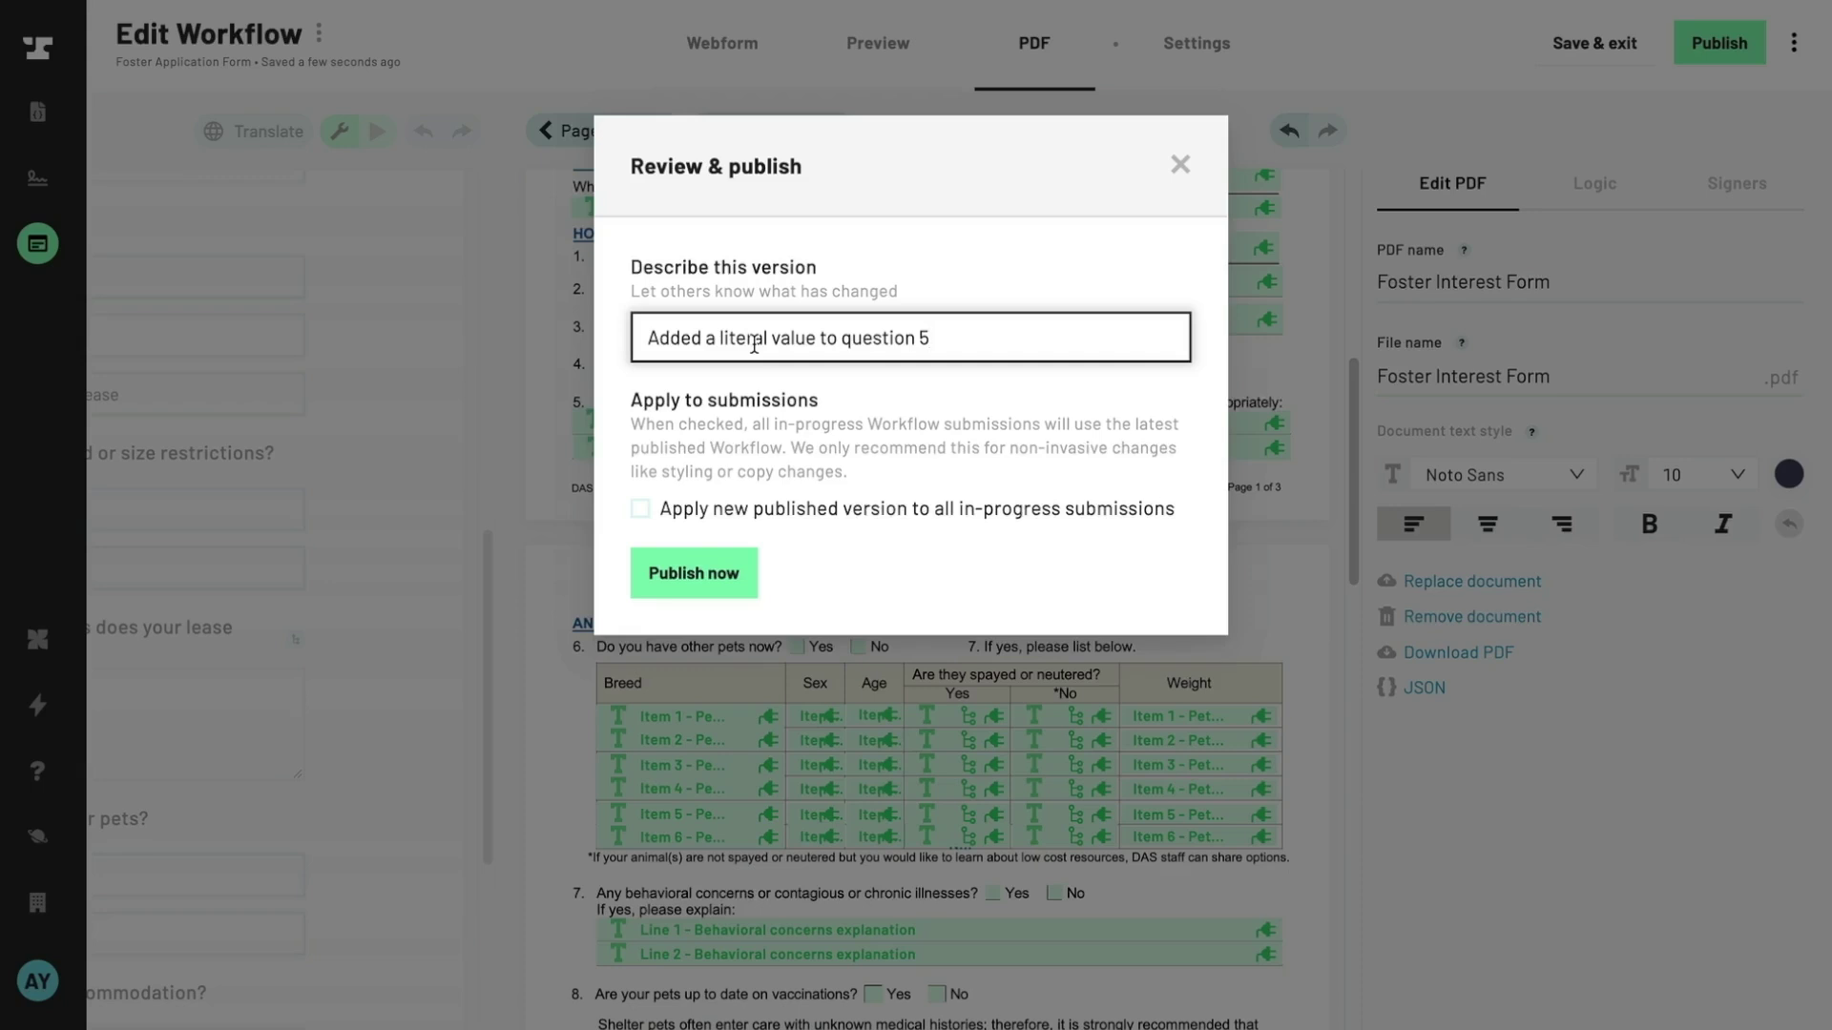
pyautogui.click(669, 515)
pyautogui.click(694, 575)
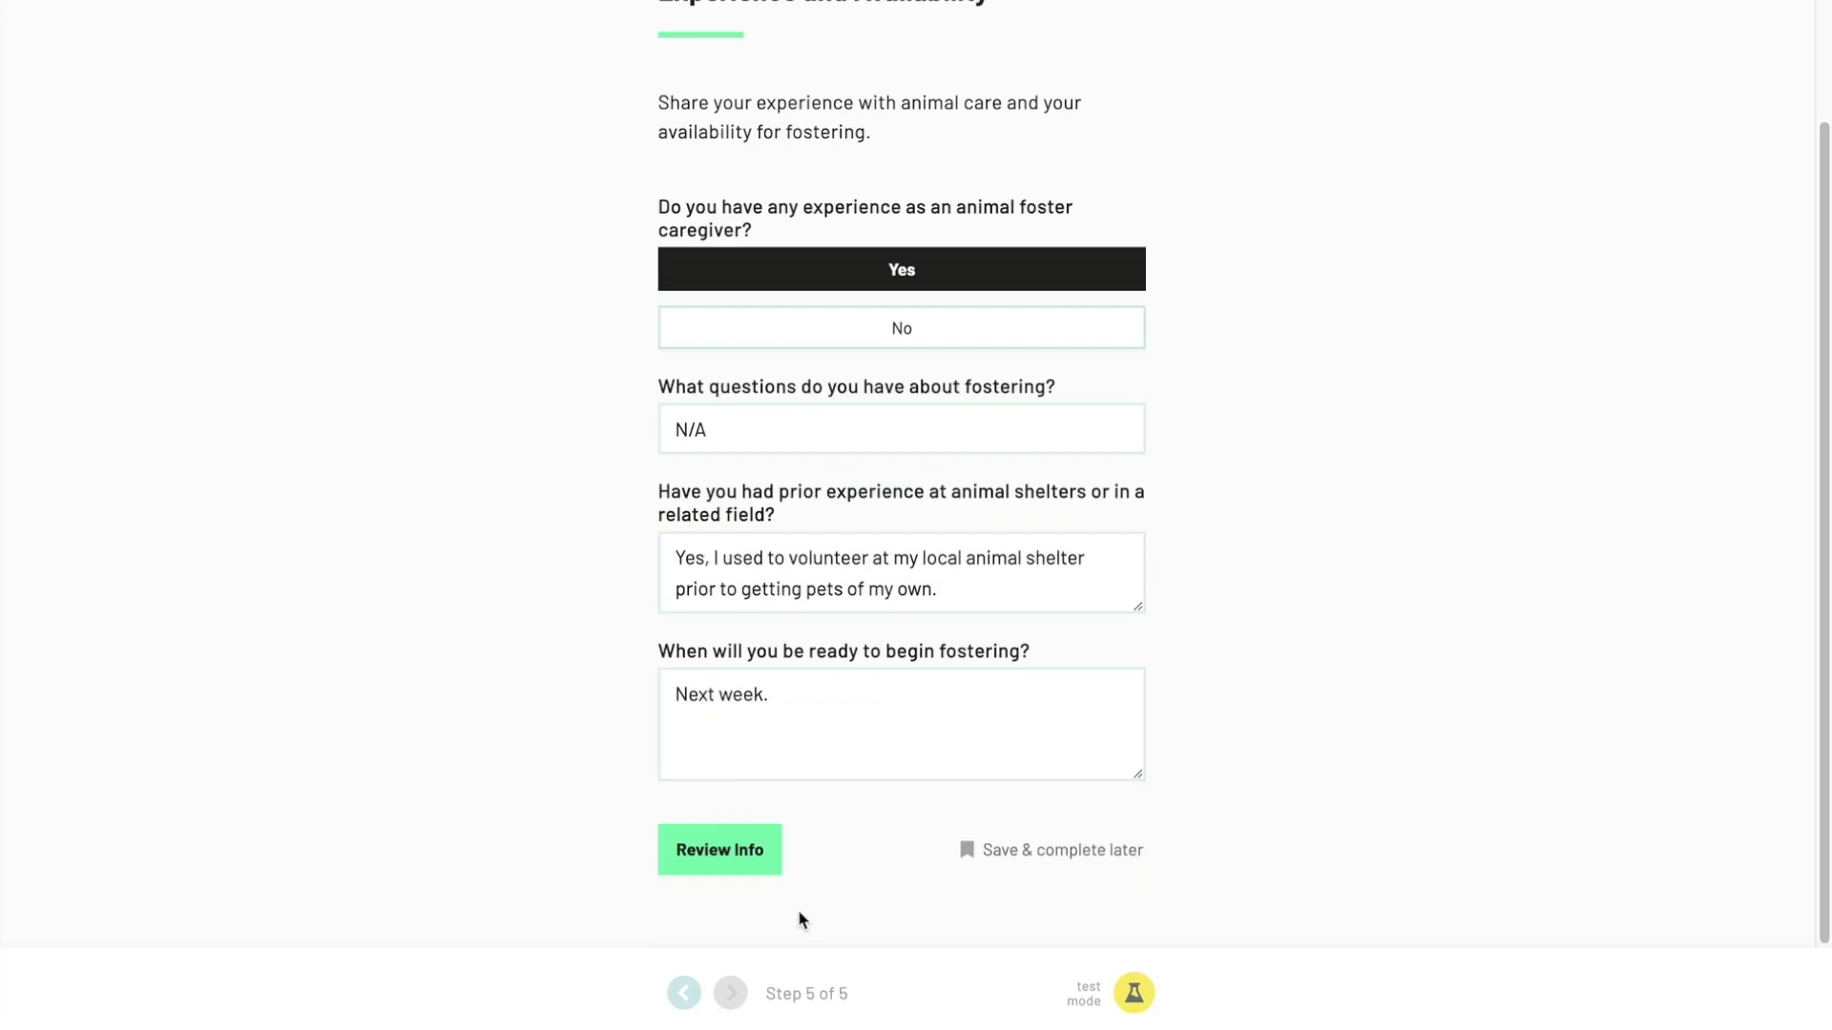
# - Review the entered information for every section of the form and submit the completed test
pyautogui.click(758, 872)
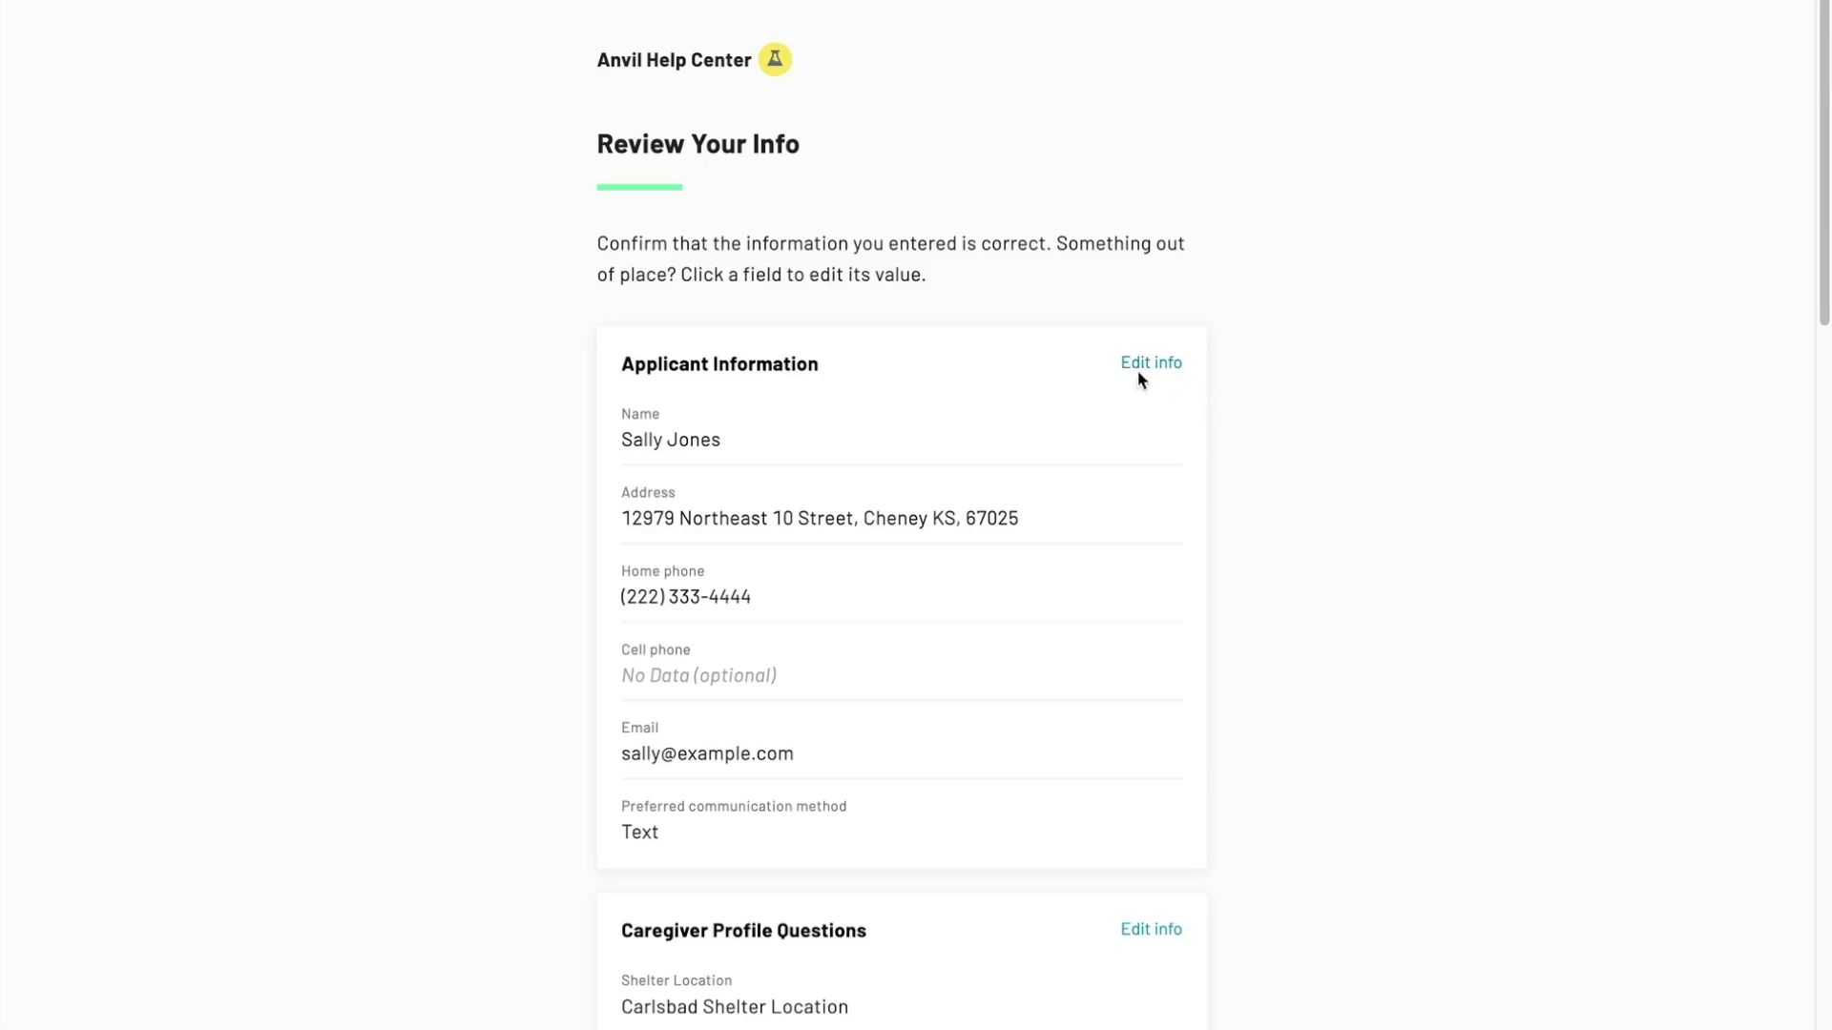
pyautogui.moveTo(1176, 420)
pyautogui.moveTo(1177, 575)
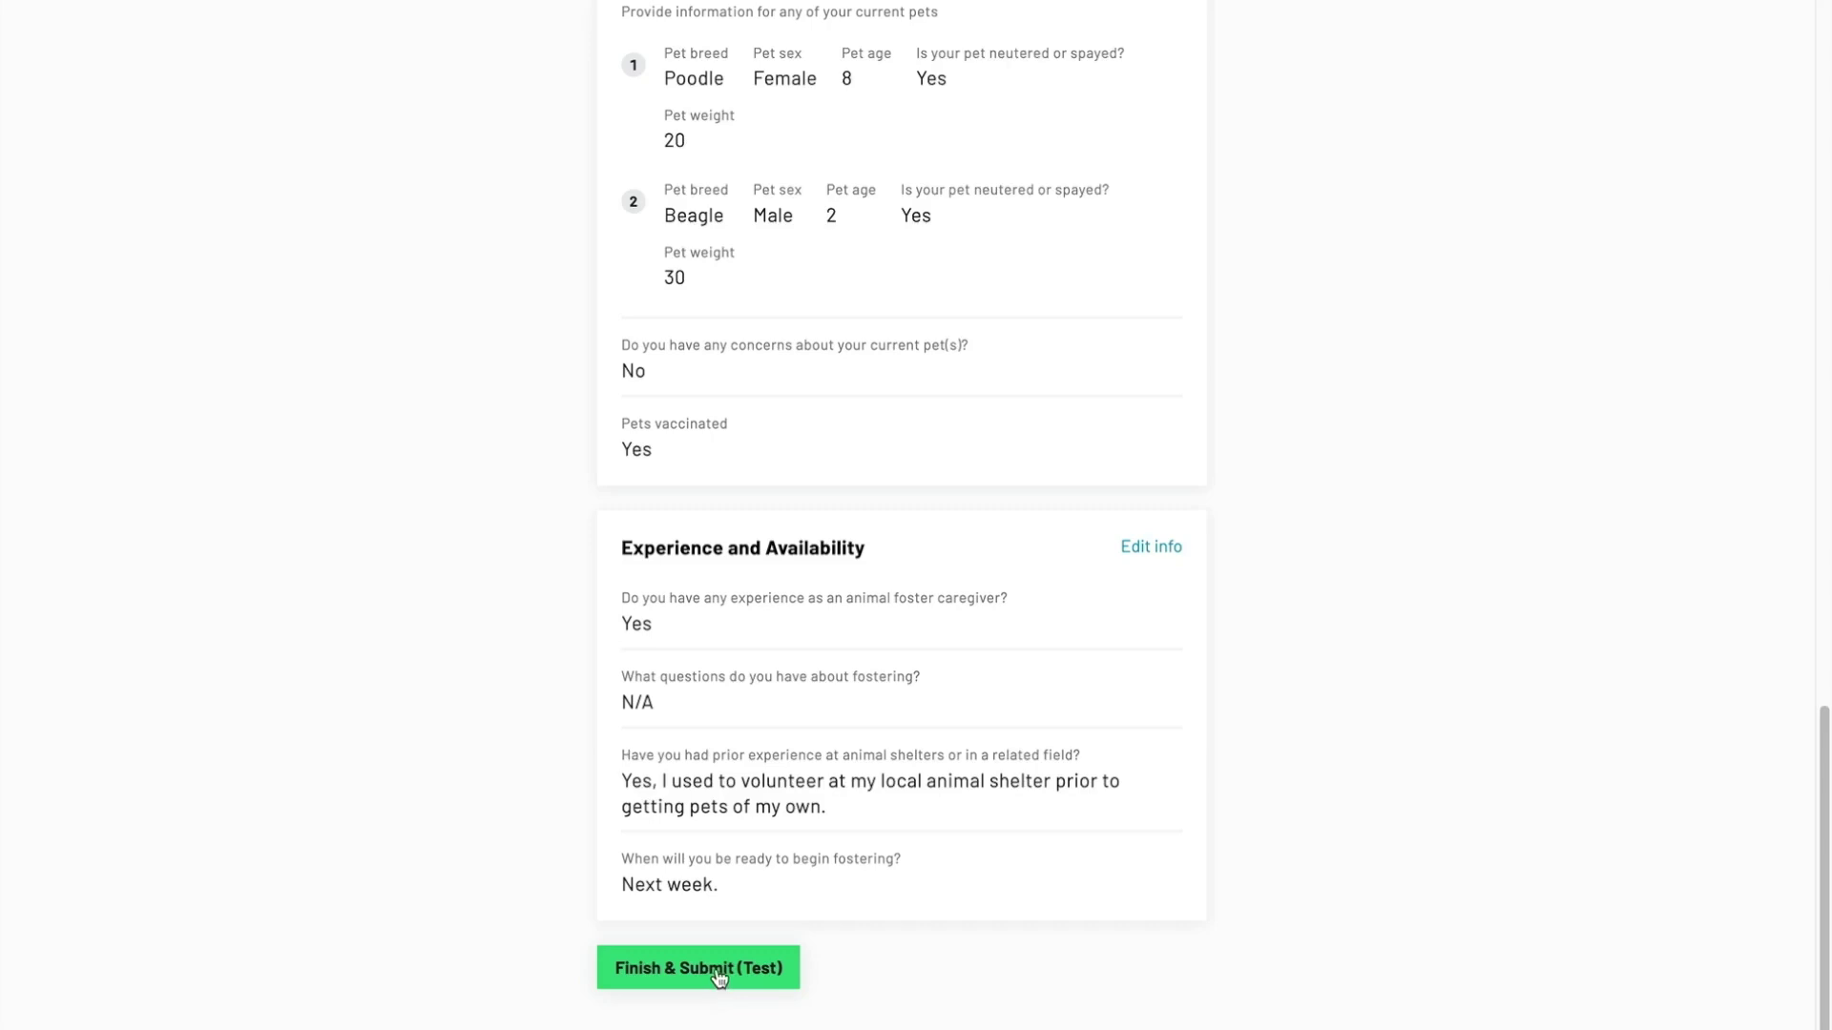
pyautogui.click(719, 972)
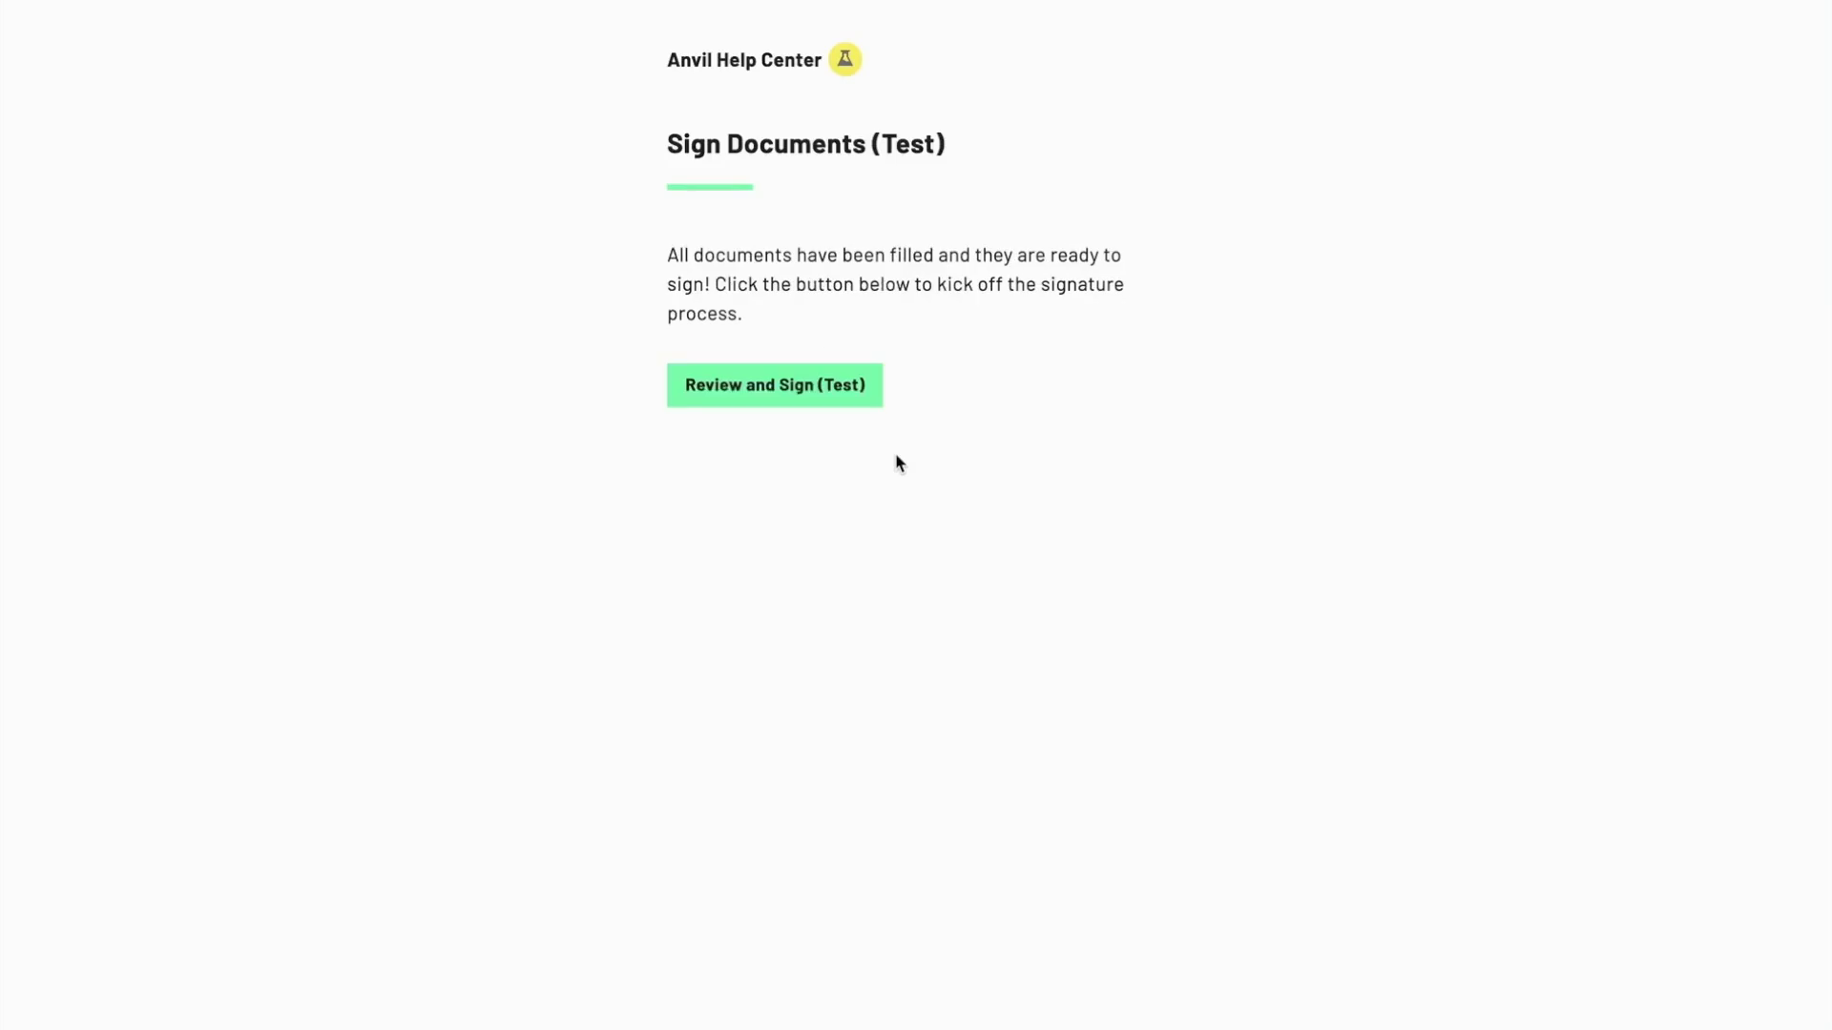
# - Begin the test signature process, accept the proposed signature and initials, and consent to using electronic signatures
pyautogui.click(845, 398)
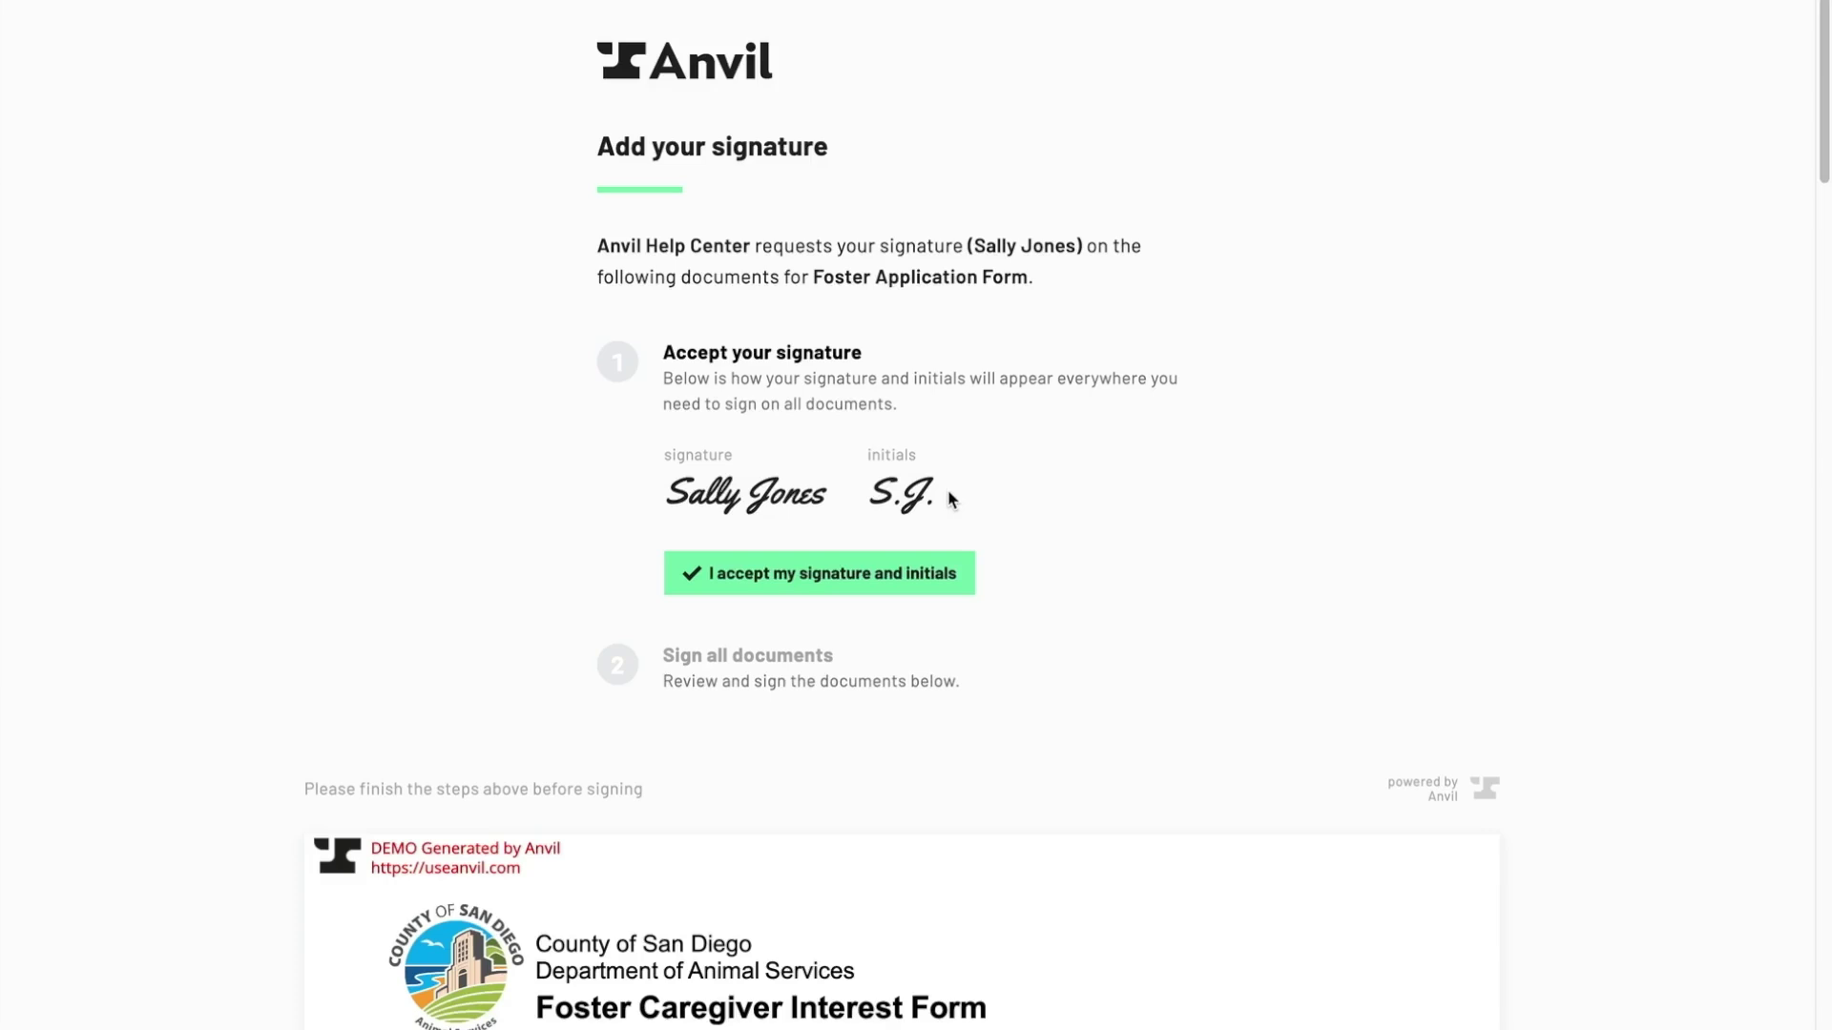
pyautogui.click(751, 596)
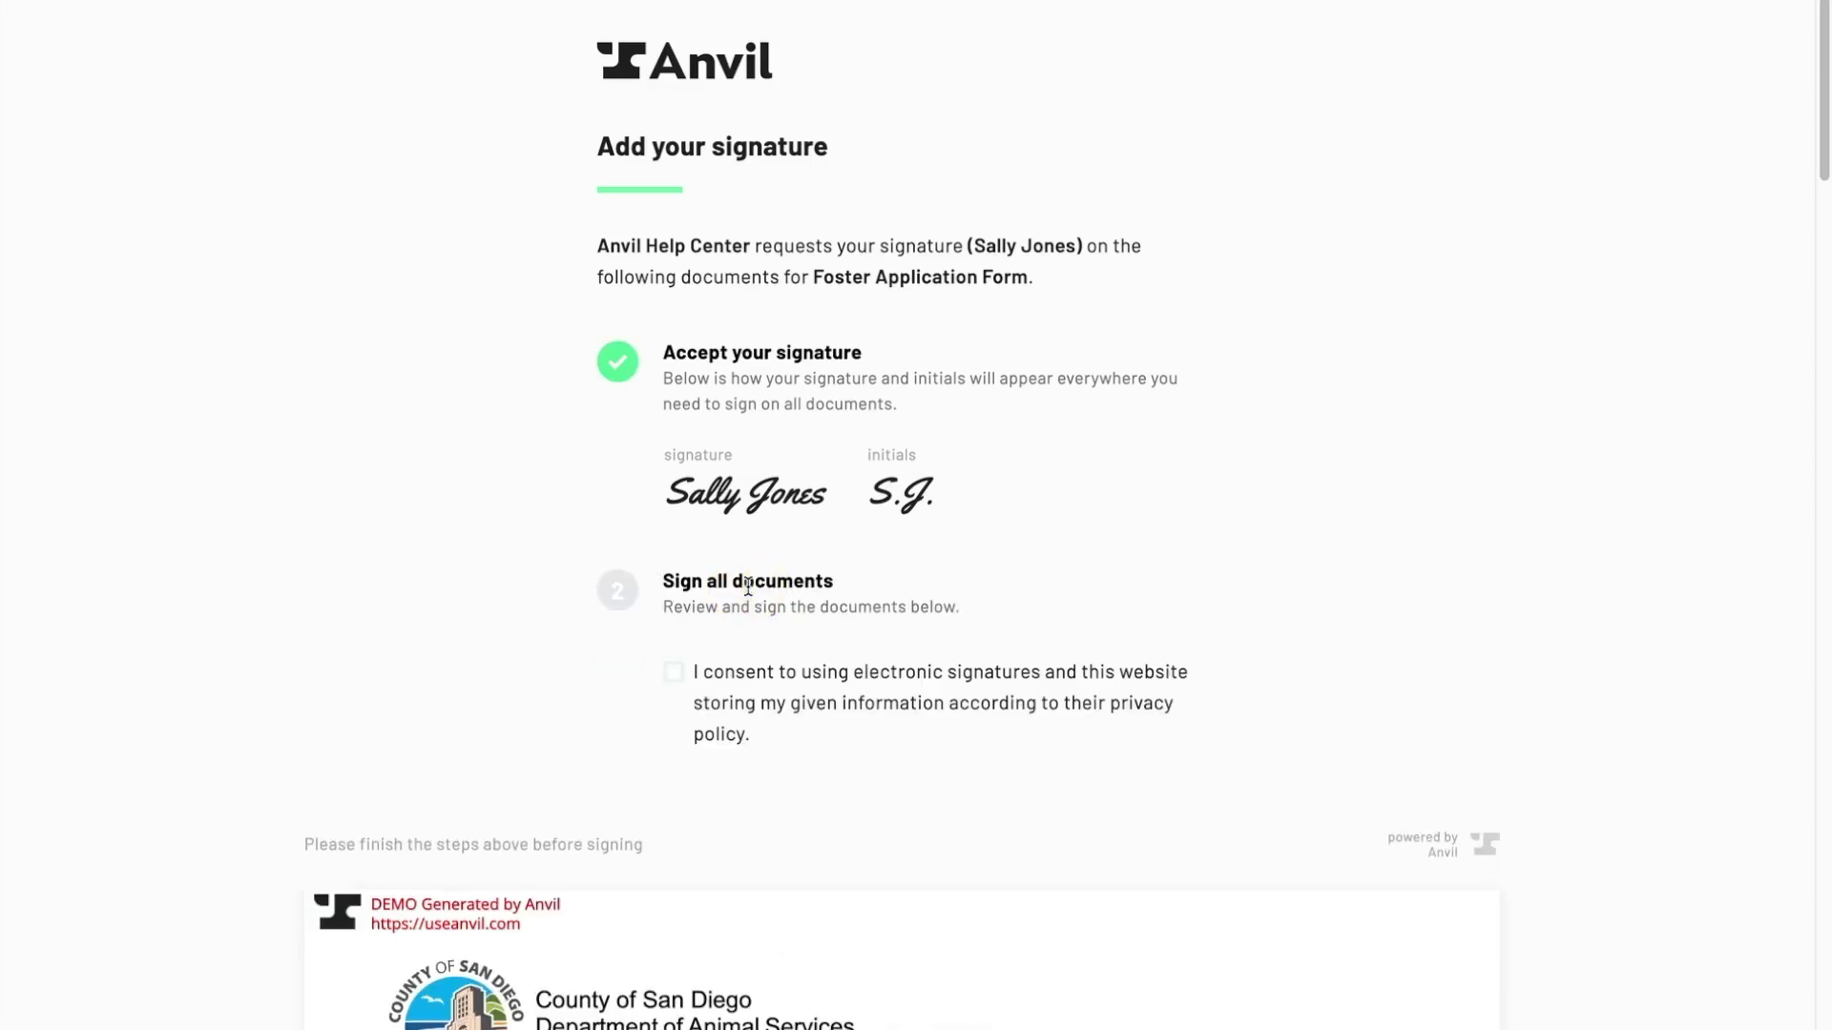
pyautogui.click(736, 673)
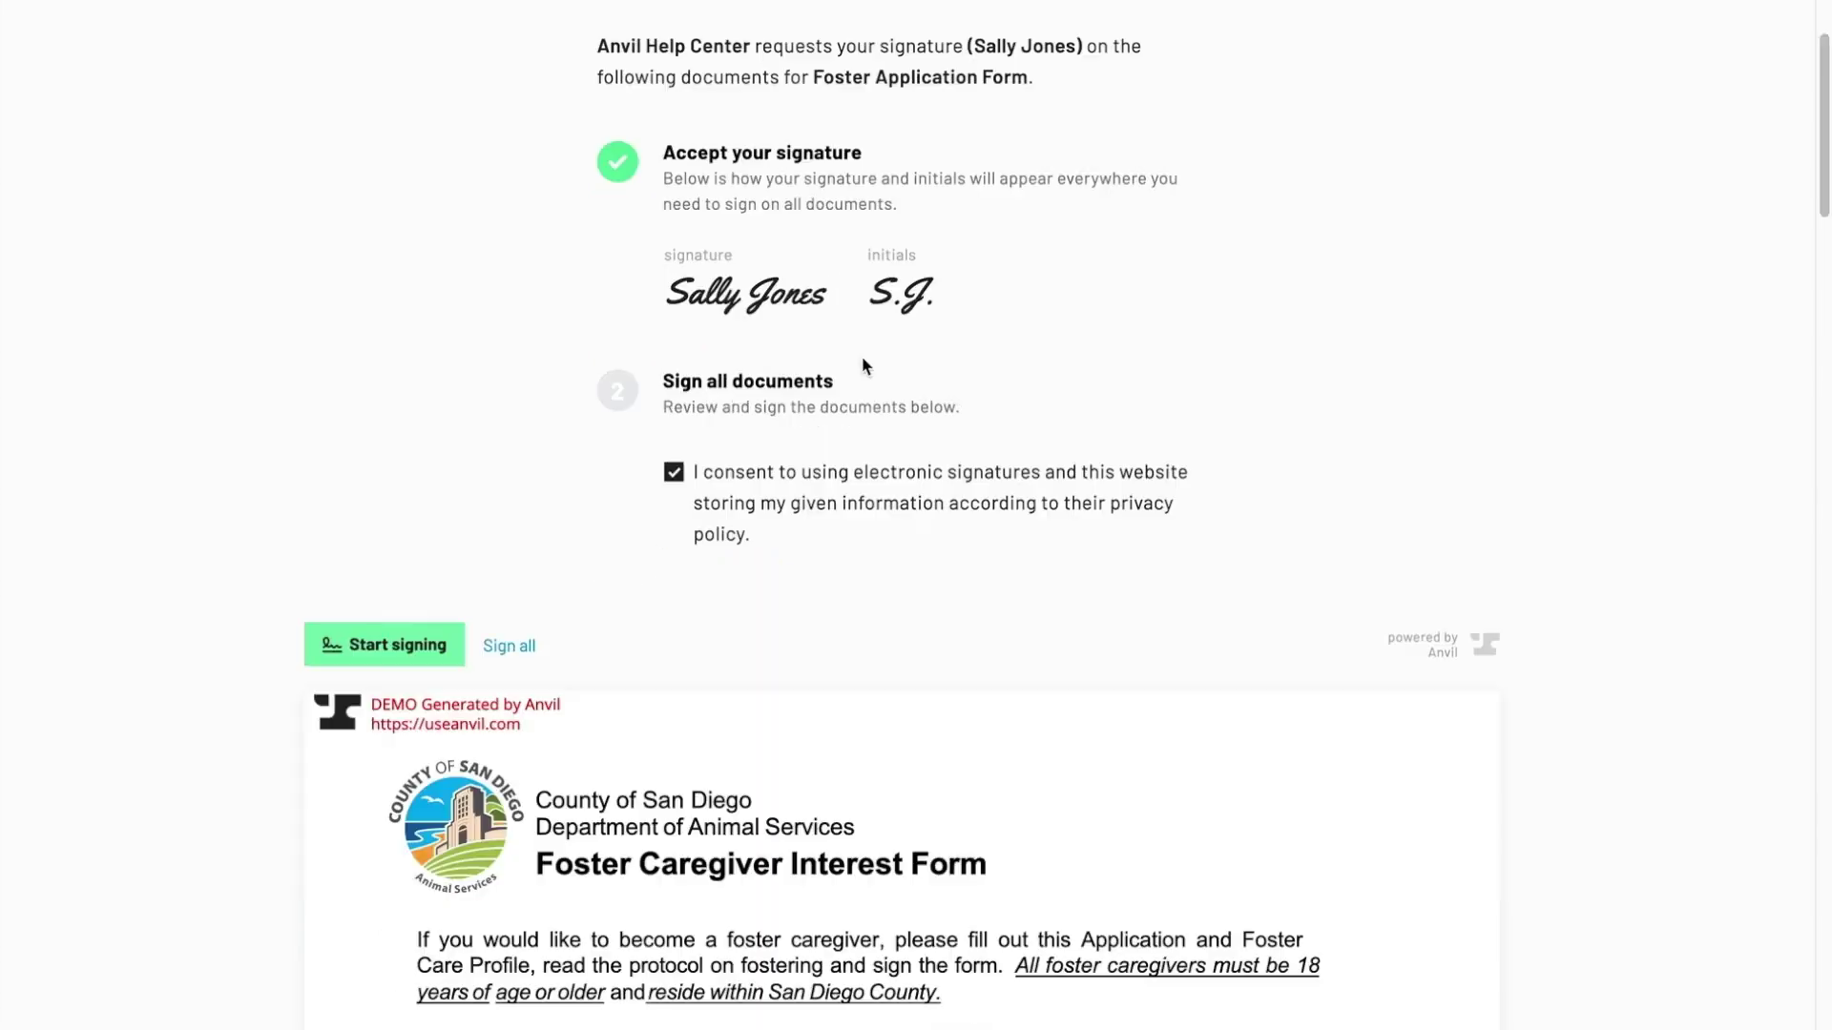
# - Sign the Foster Interest Form in the foster caregiver signature field on page 3
pyautogui.click(387, 643)
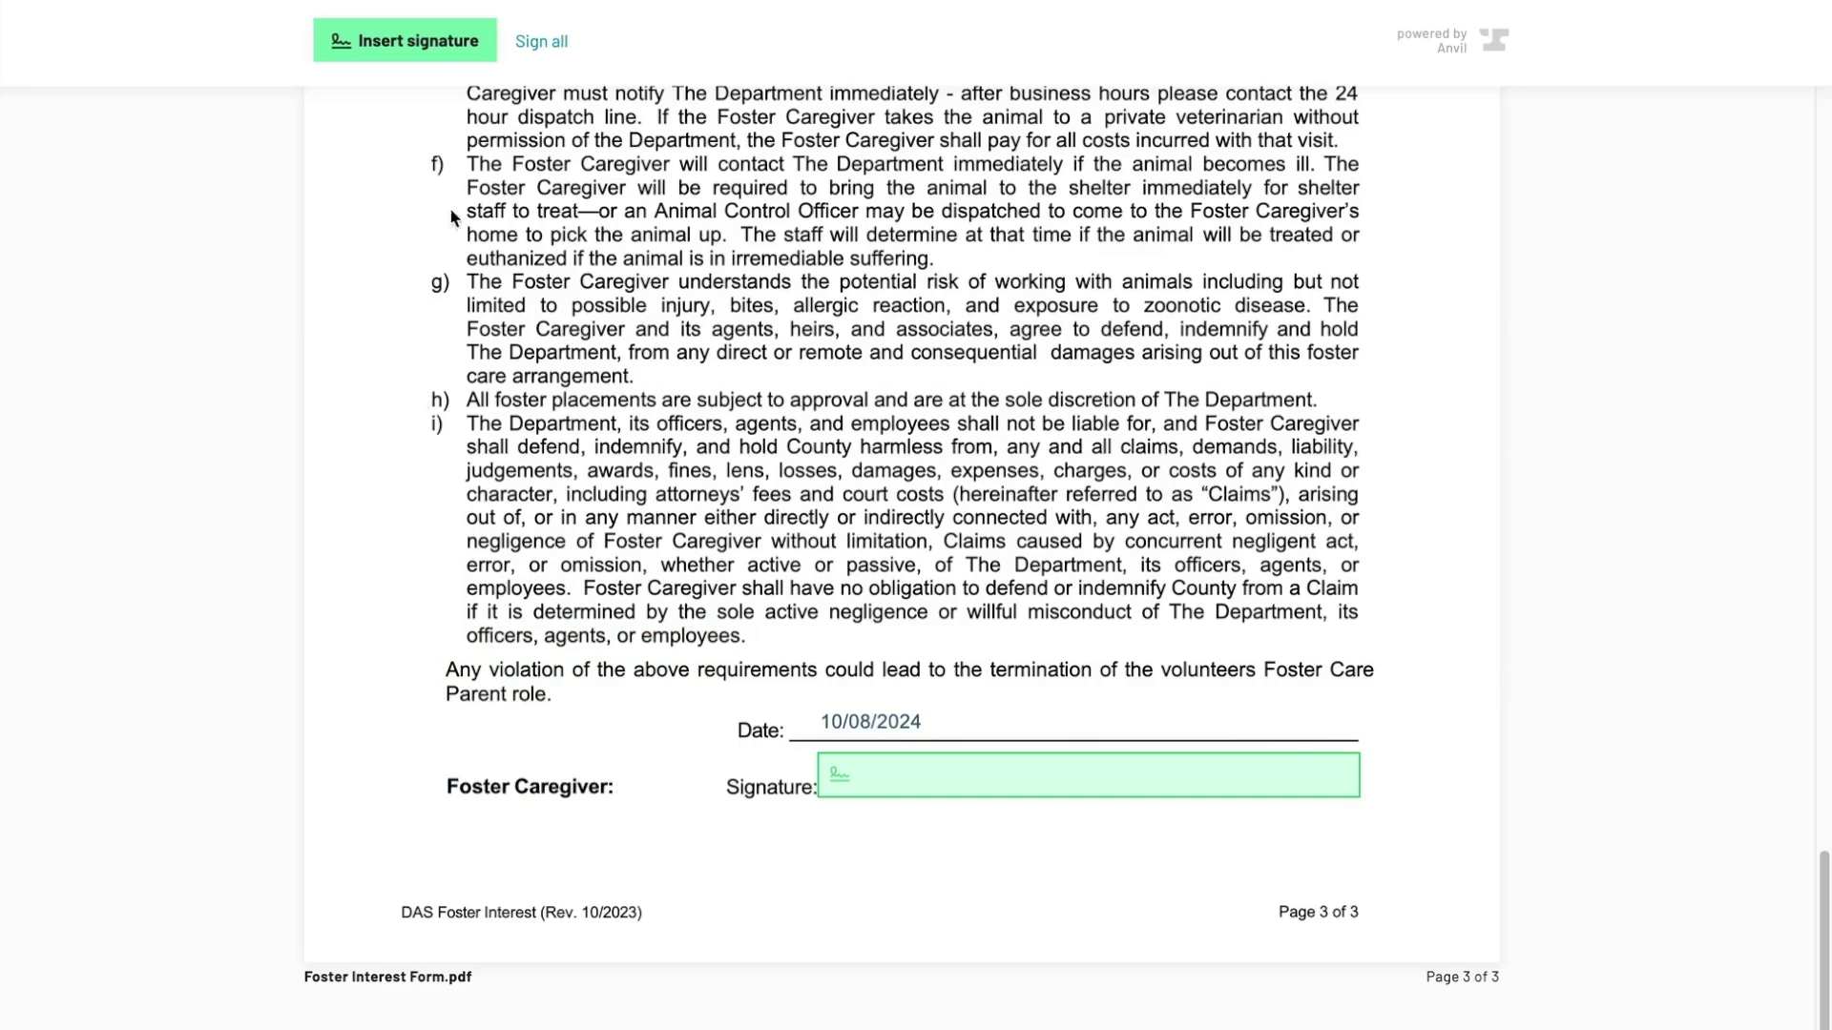
pyautogui.click(444, 63)
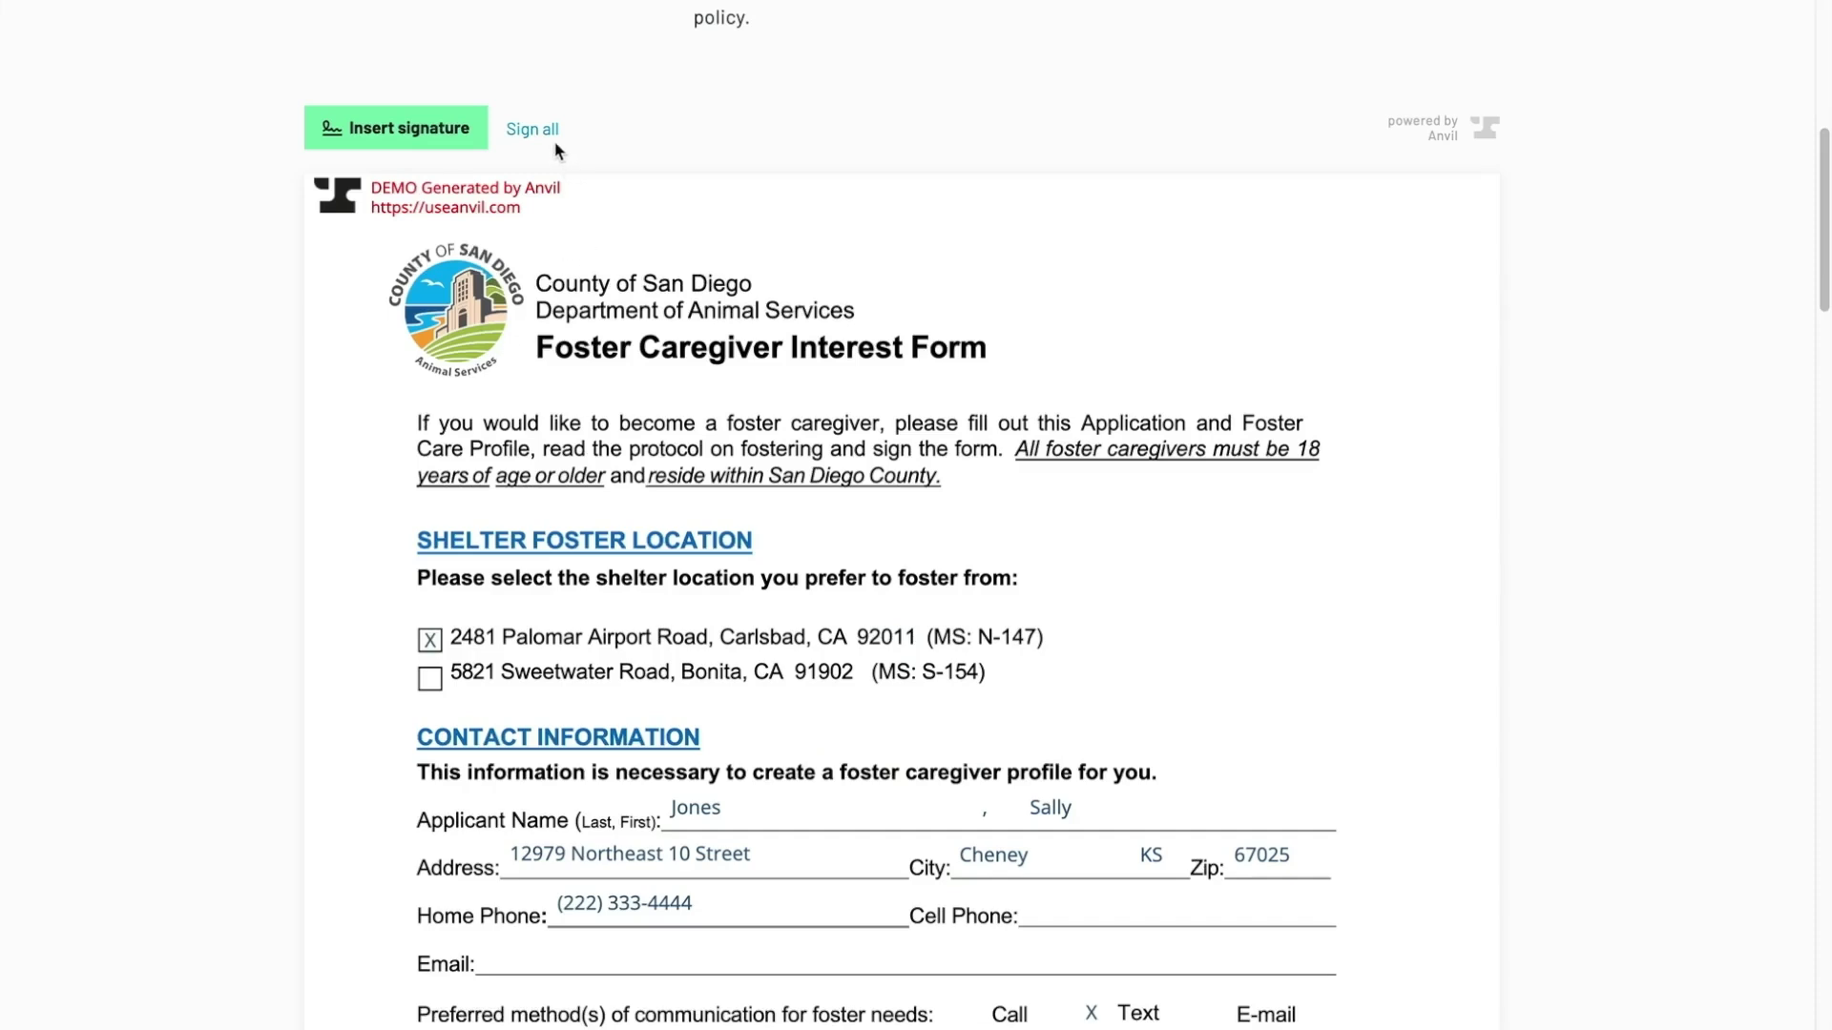
pyautogui.scroll(-12, 788, 572)
pyautogui.scroll(-20, 788, 572)
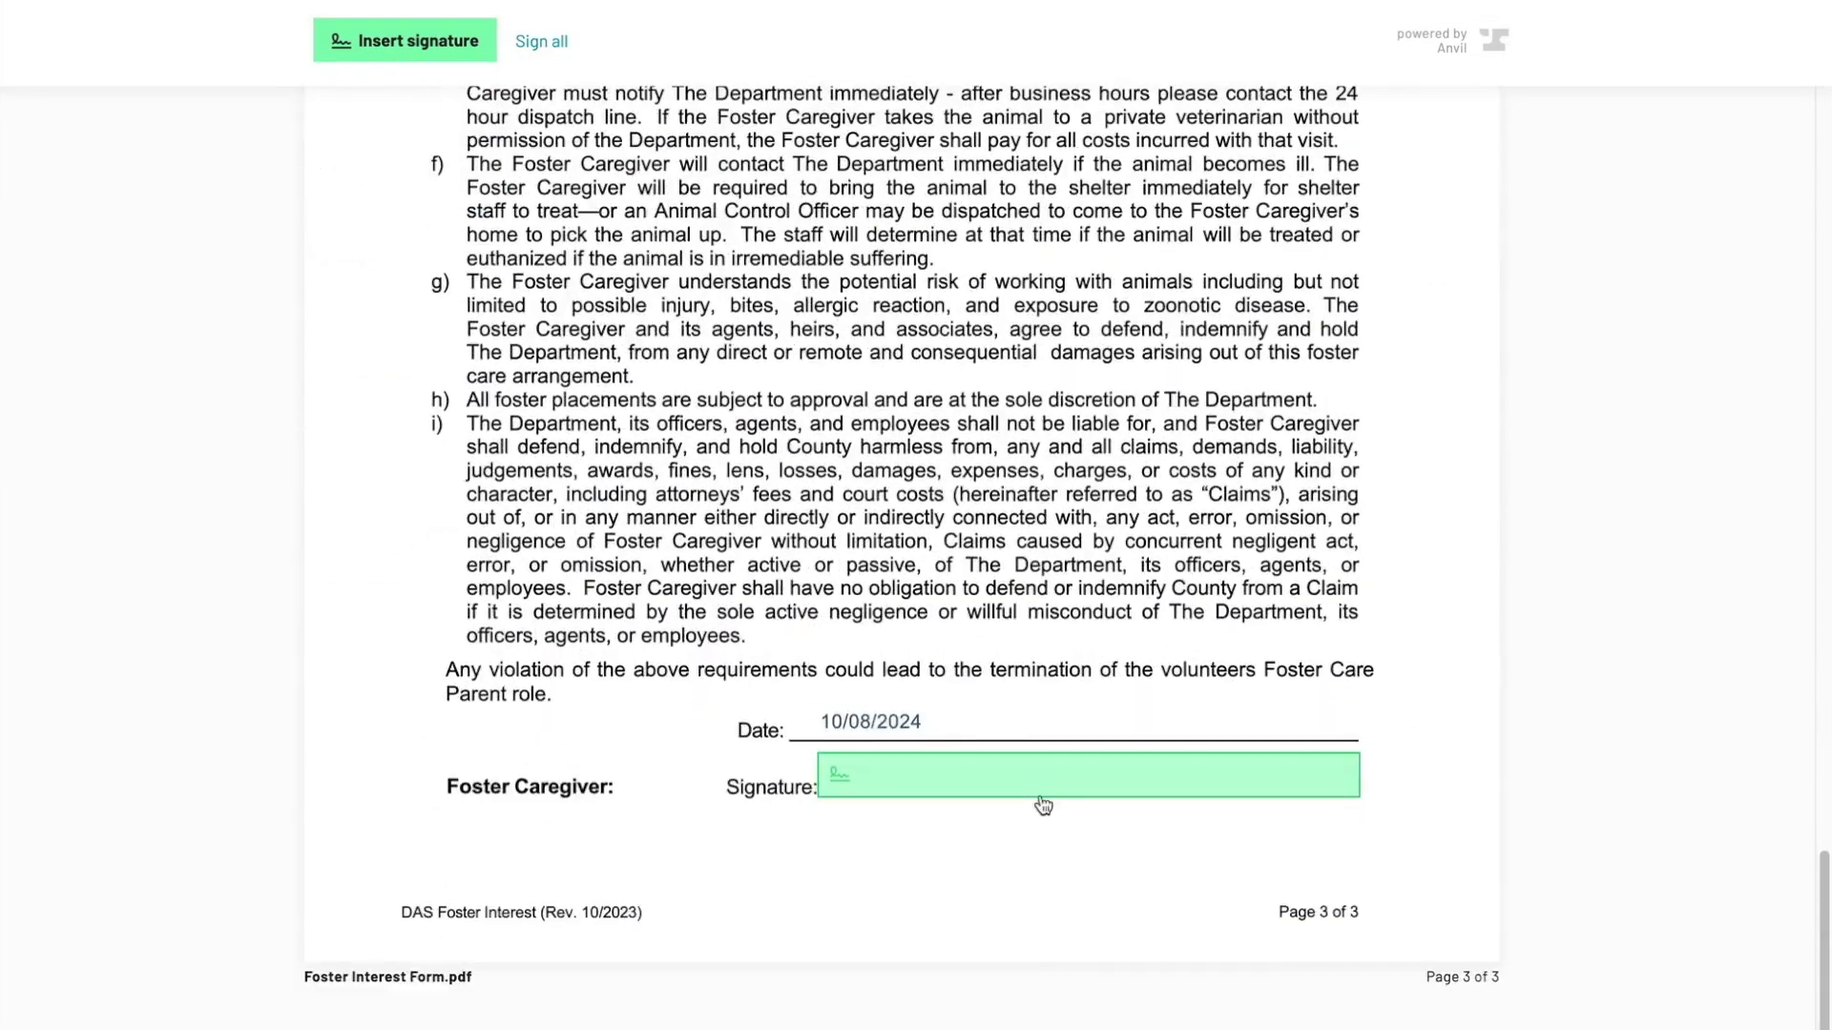
pyautogui.click(1043, 804)
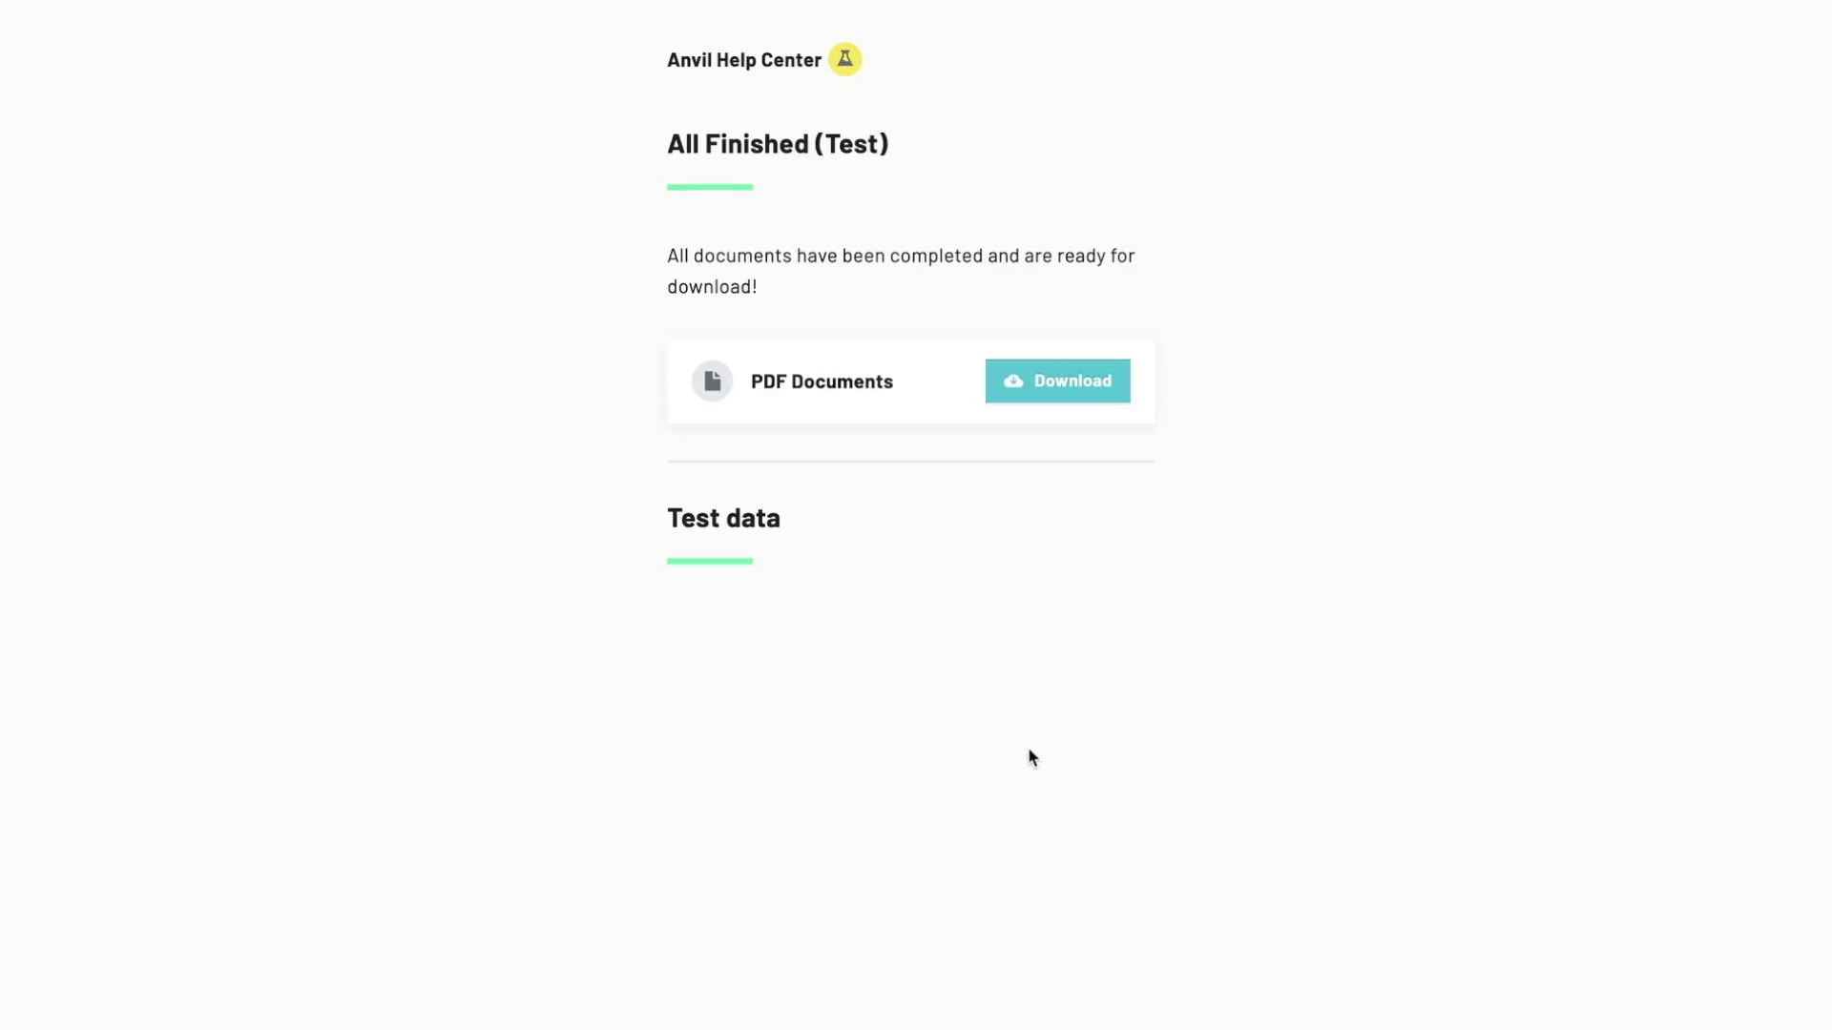
# - Download the completed PDF documents, and review the signed Foster Interest Form.pdf from the completed test submission's file output
pyautogui.click(1076, 384)
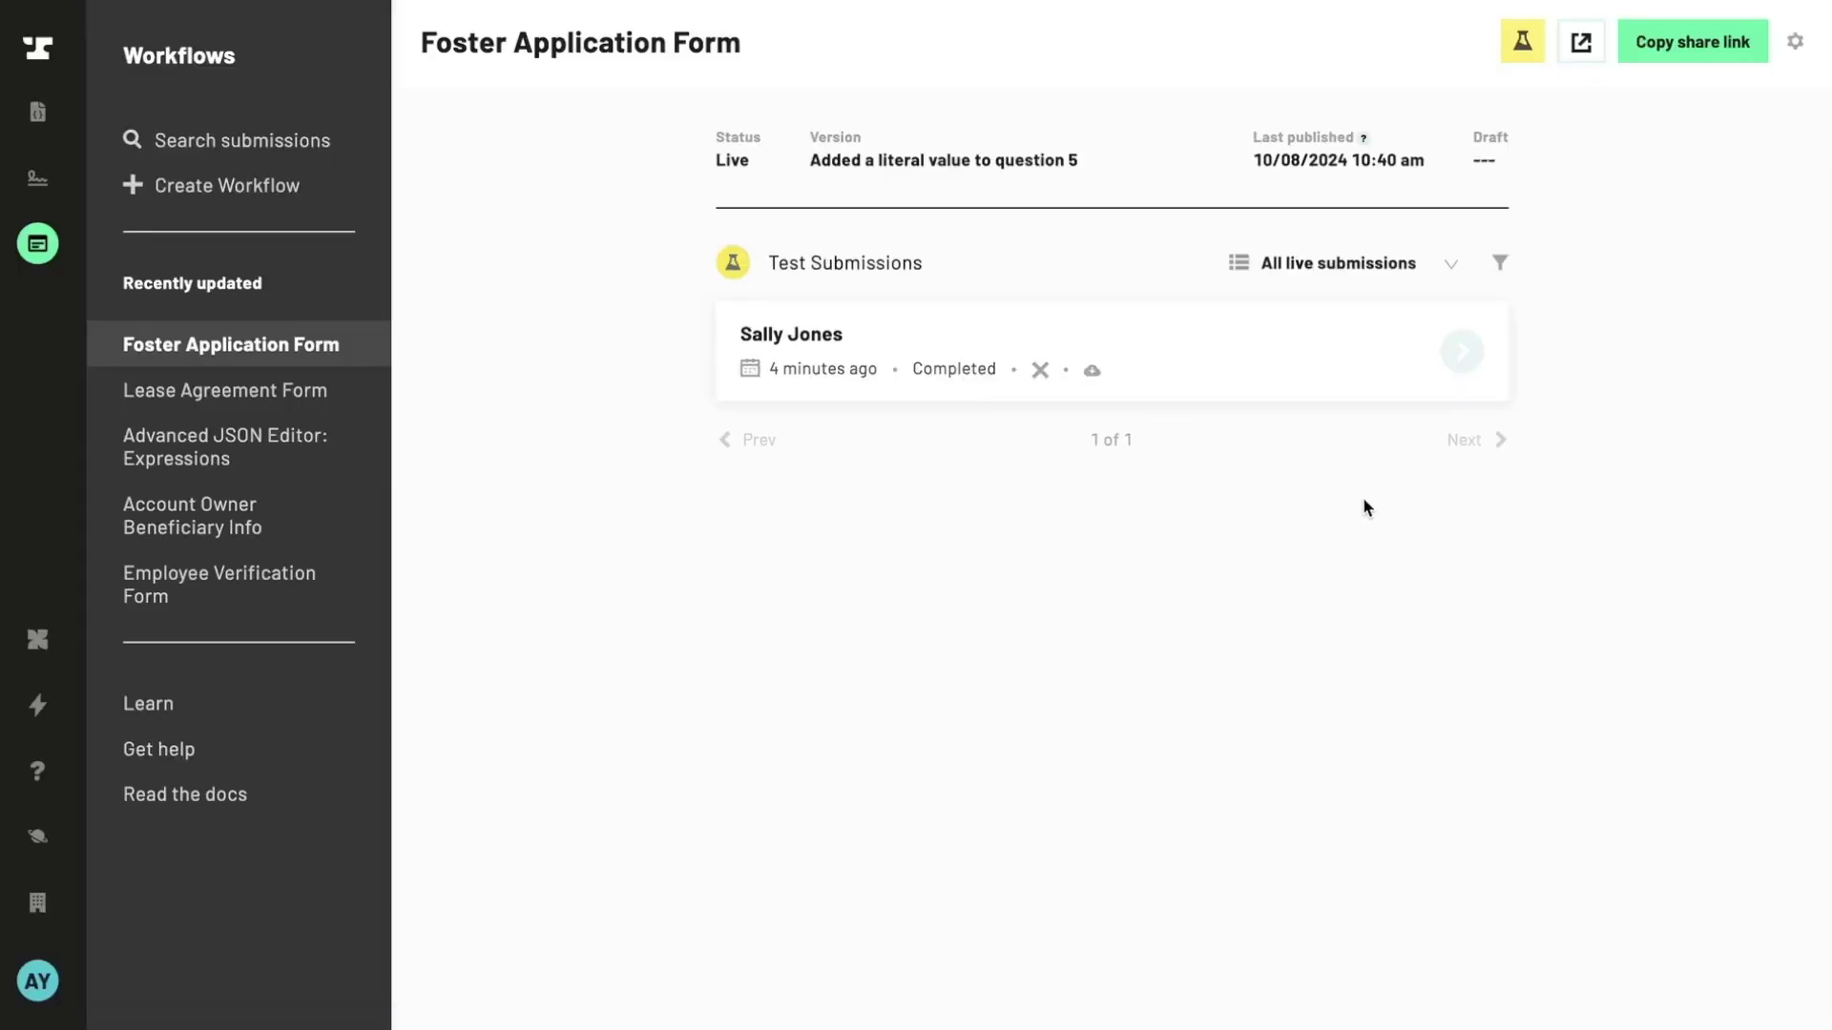
pyautogui.click(1461, 352)
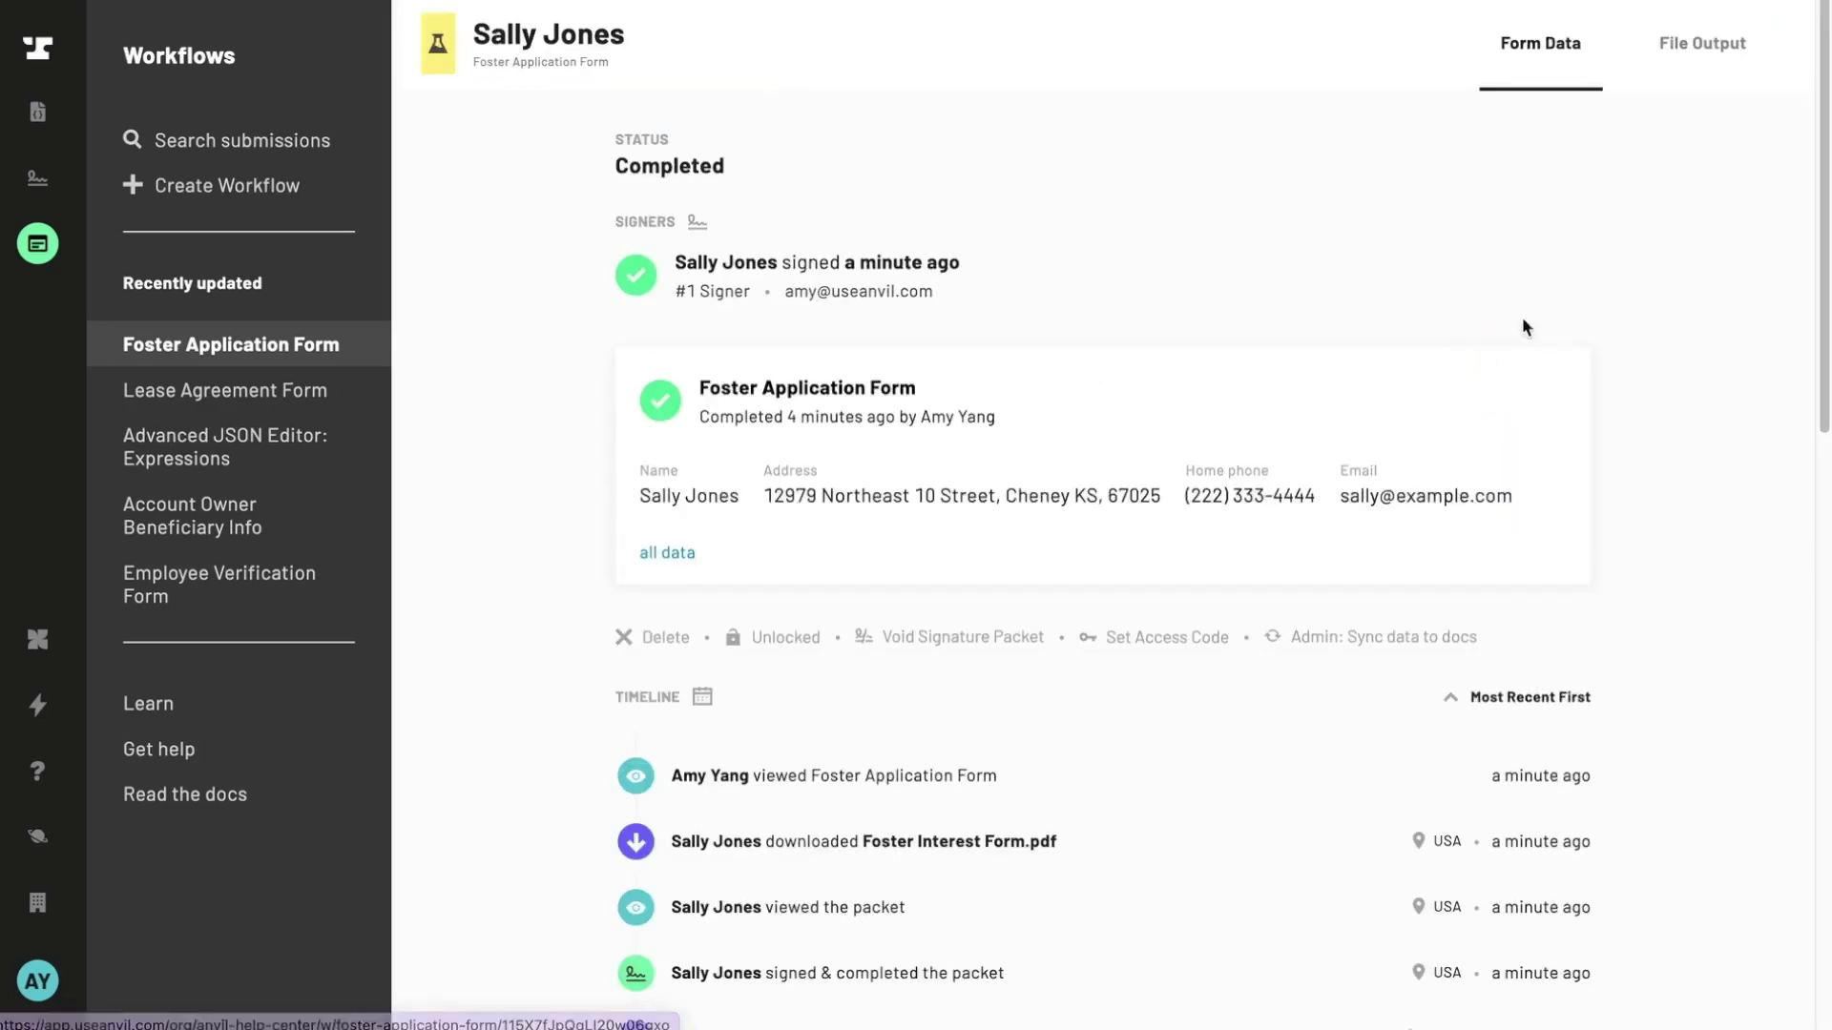
pyautogui.click(1720, 53)
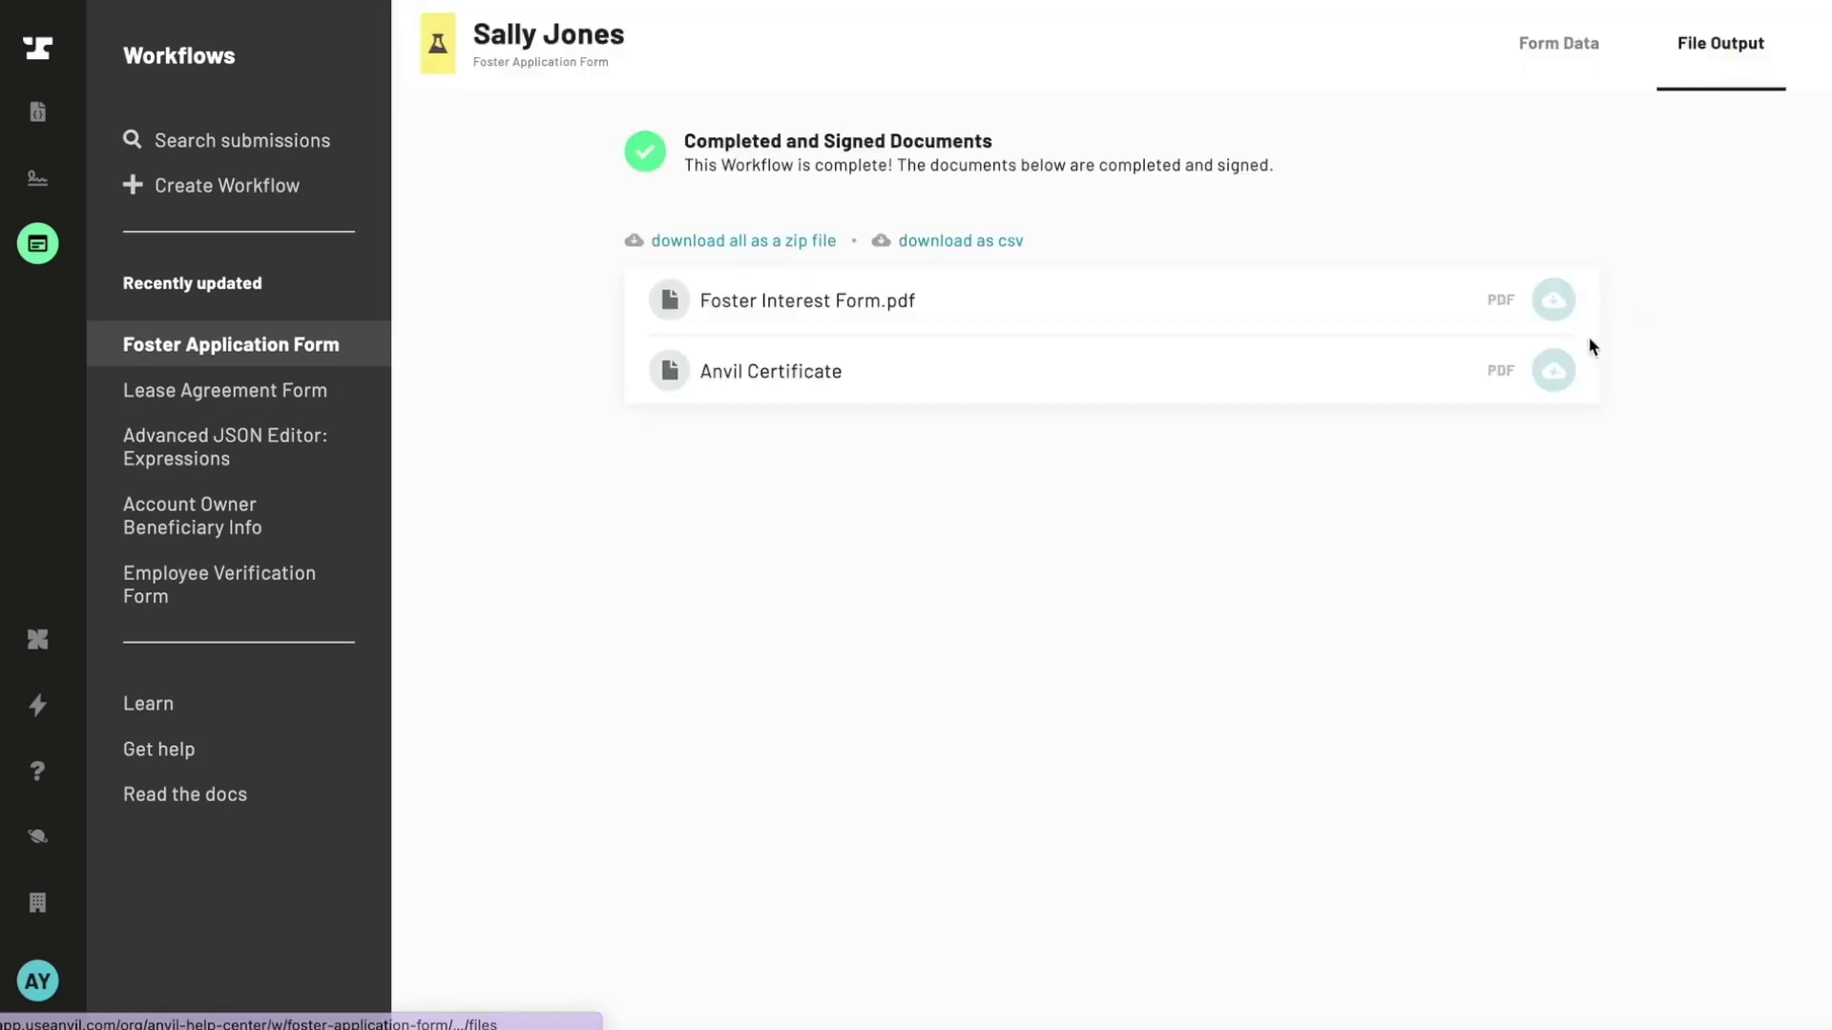
pyautogui.click(1553, 301)
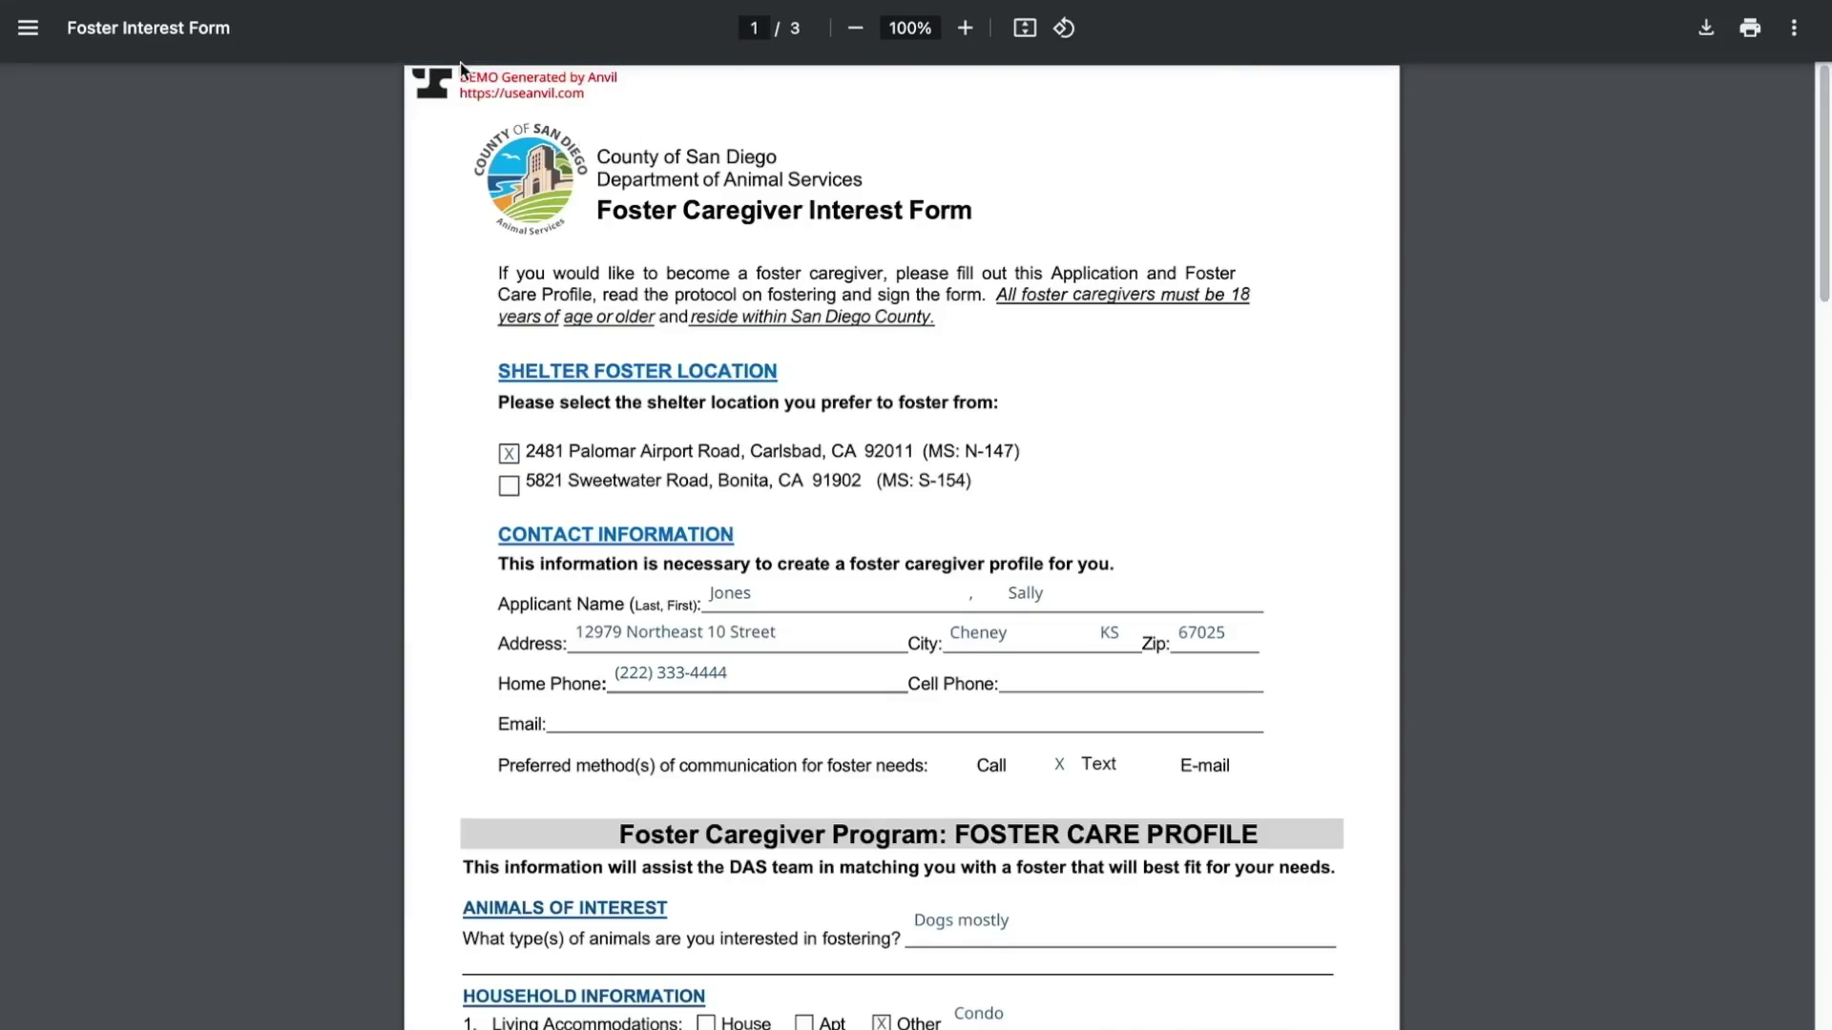
pyautogui.scroll(-15, 902, 766)
pyautogui.scroll(-15, 902, 767)
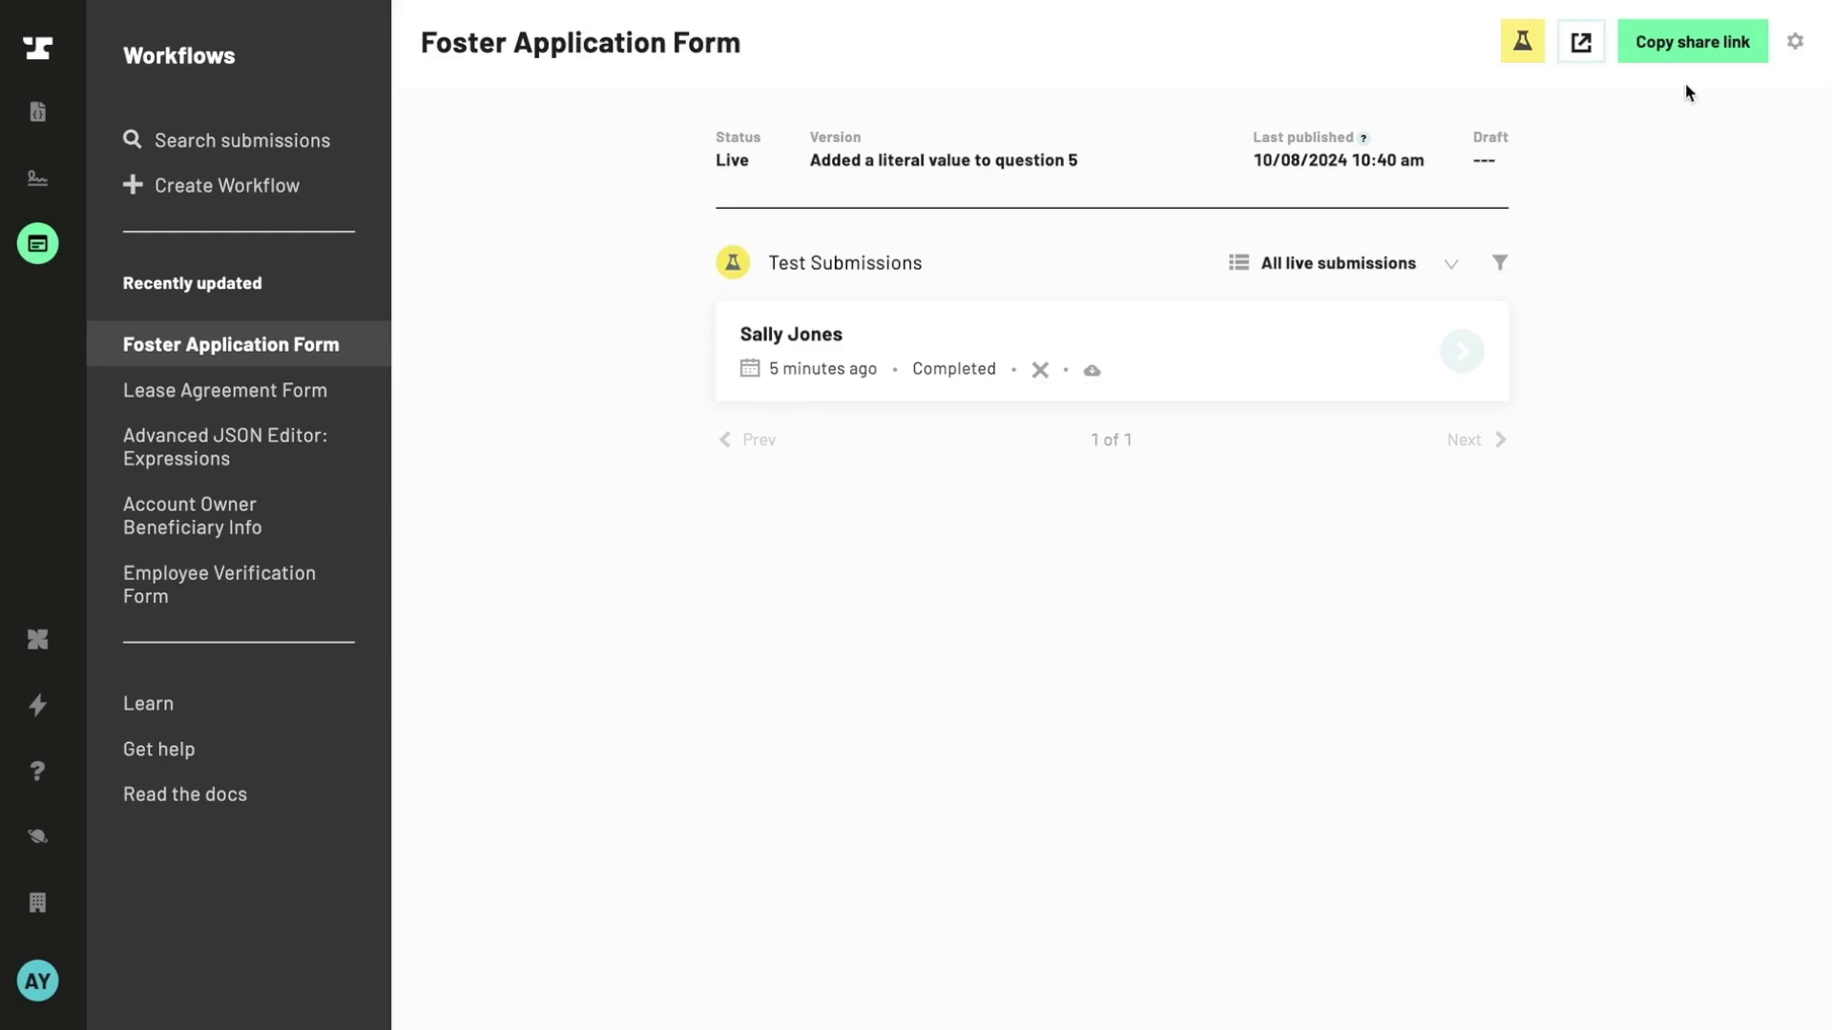
# - Open the live webform of the Foster Application Form workflow
pyautogui.click(1575, 59)
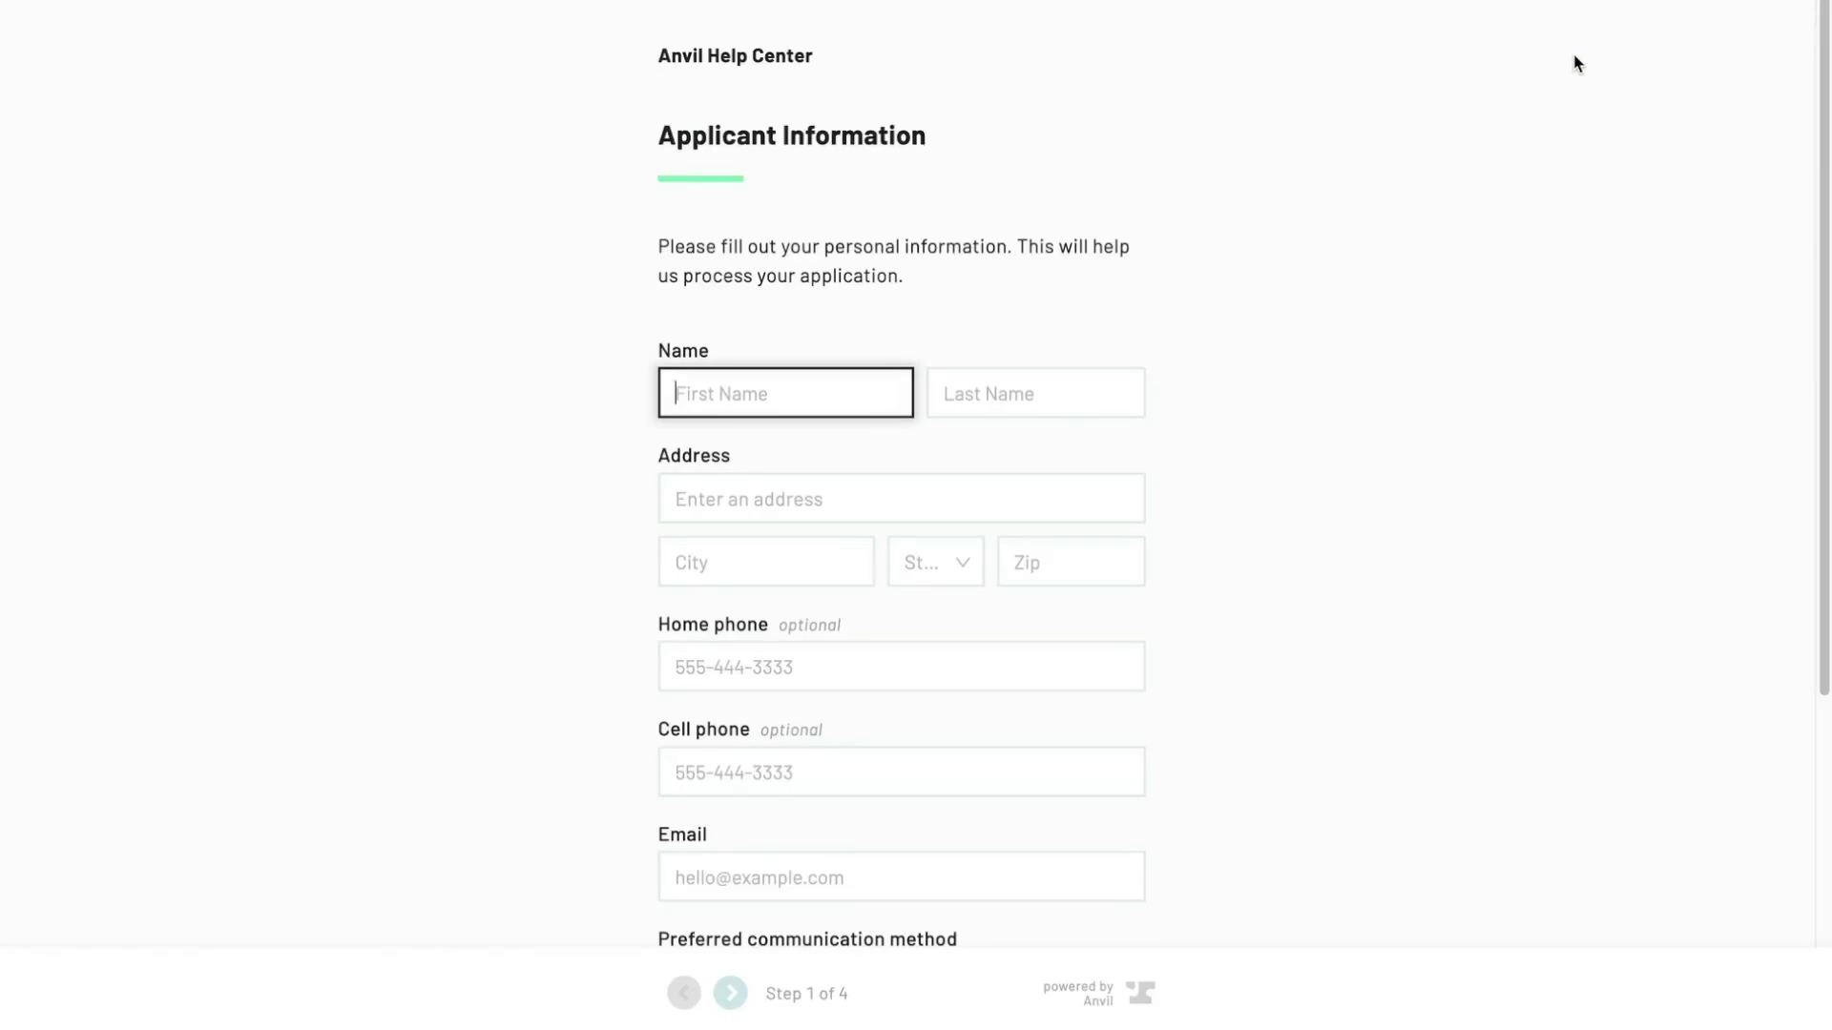